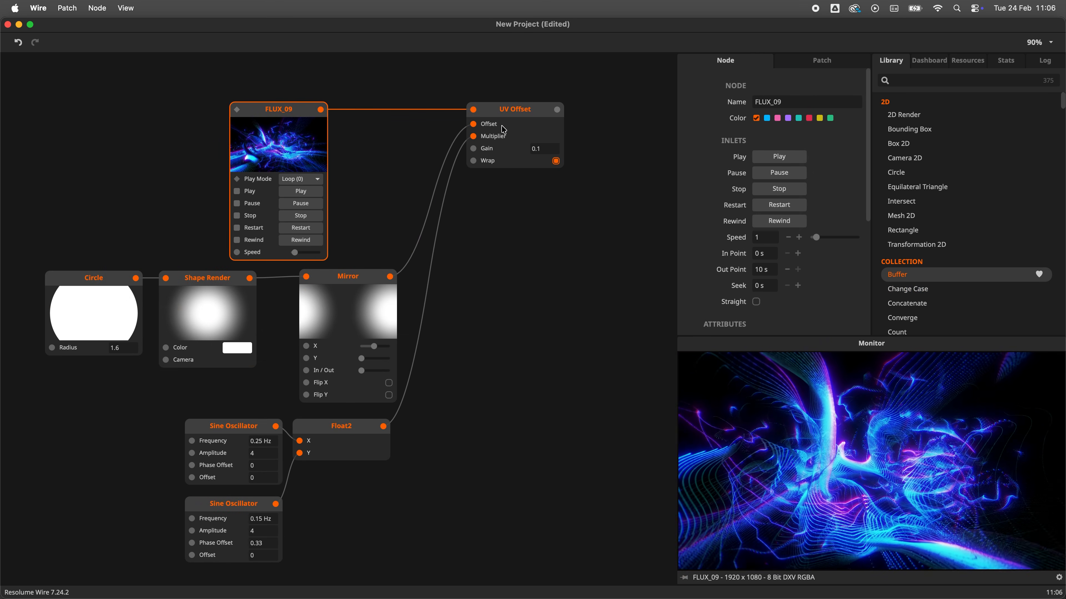
# Step: Set the Gain input on the patch dashboard to 0.1
pyautogui.click(503, 129)
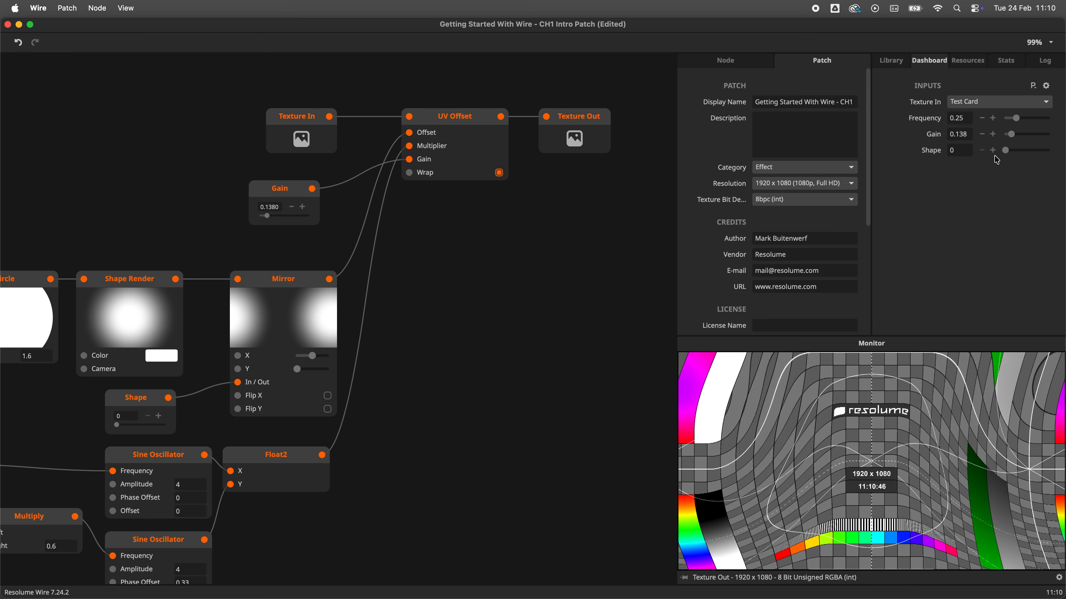
pyautogui.doubleClick(961, 134)
pyautogui.write('0.1')
pyautogui.press('Return')
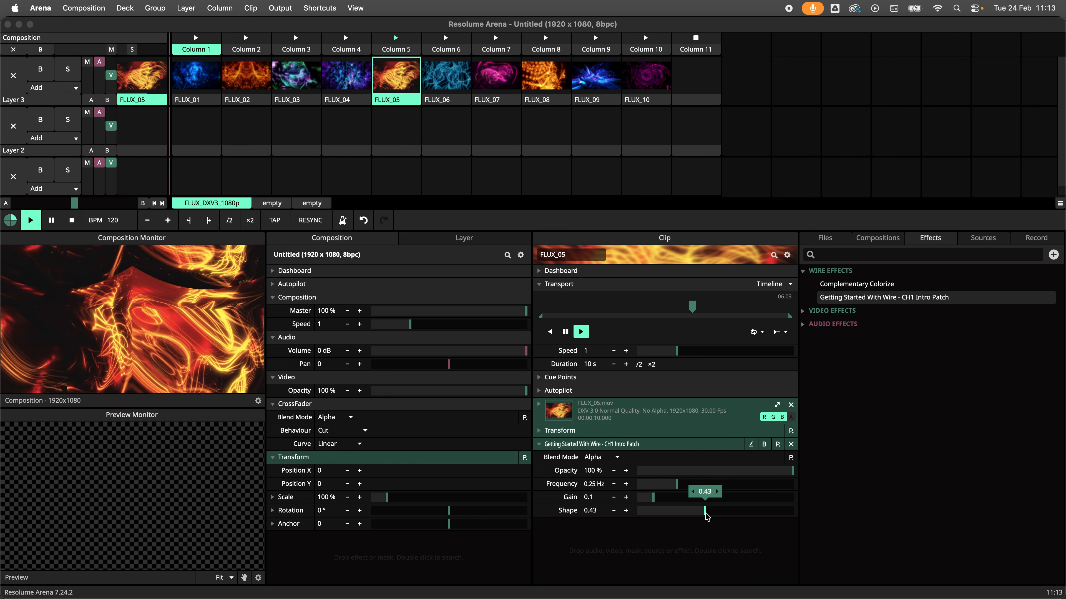
# Step: Sweep the Wire effect's Shape parameter down to 0 and back up on the clip
pyautogui.moveTo(707, 510); pyautogui.dragTo(638, 511)
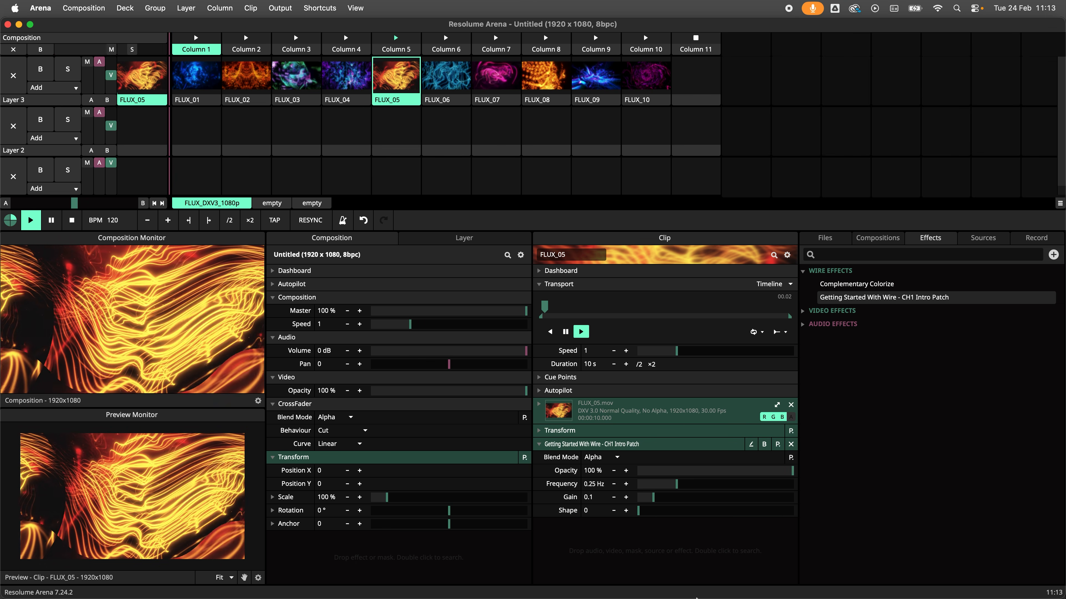
pyautogui.moveTo(637, 511); pyautogui.dragTo(727, 513)
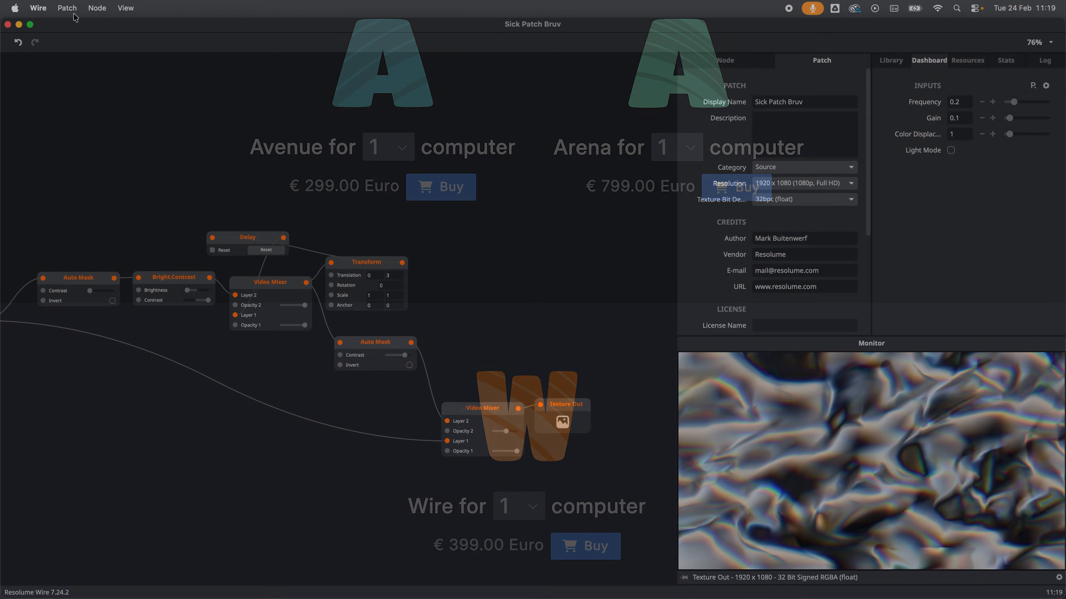
# Step: Compile the patch and install the compiled Wire patch file
pyautogui.click(67, 8)
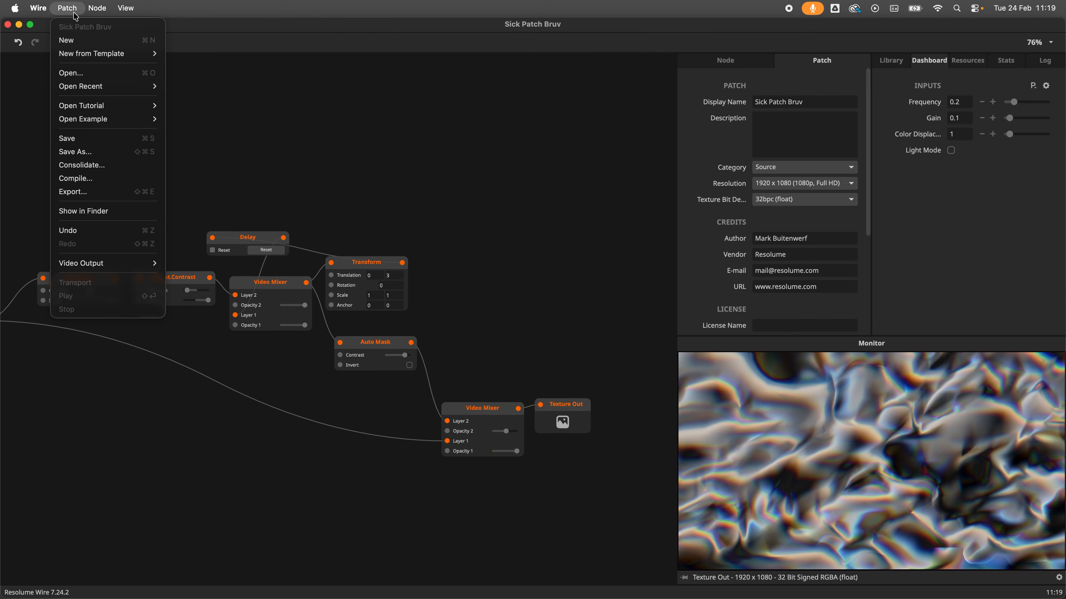
pyautogui.click(105, 178)
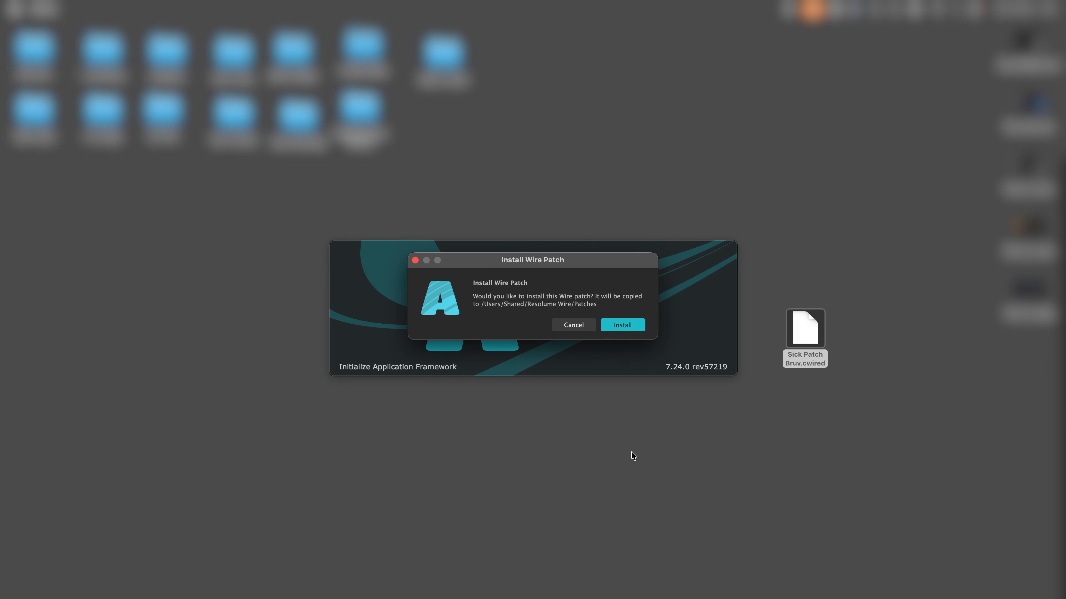
pyautogui.click(628, 330)
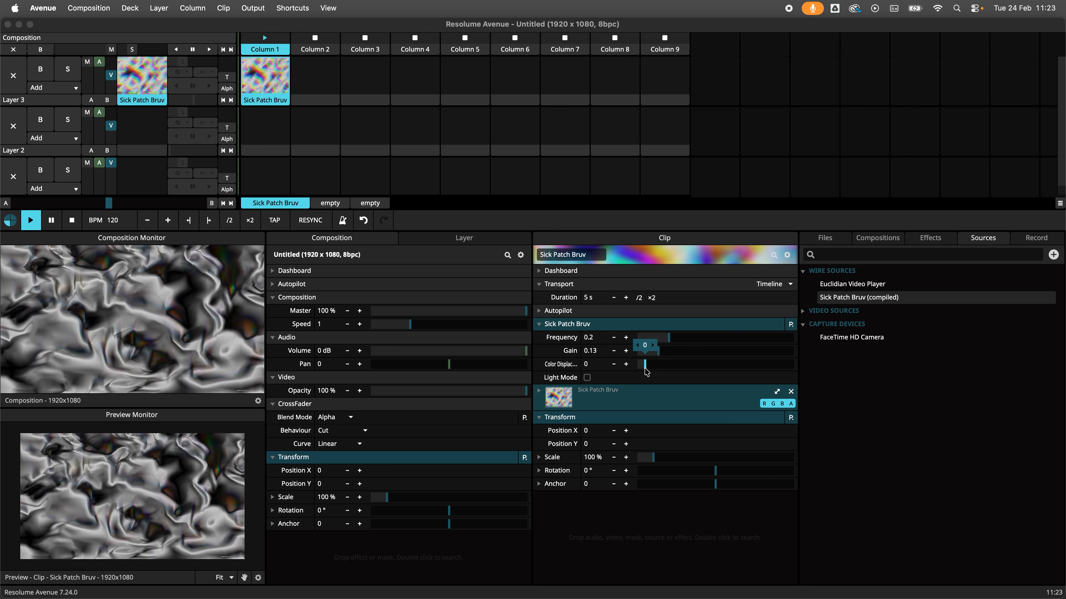
pyautogui.moveTo(658, 351)
pyautogui.mouseDown()
pyautogui.moveTo(699, 357)
pyautogui.moveTo(661, 365)
pyautogui.mouseUp()
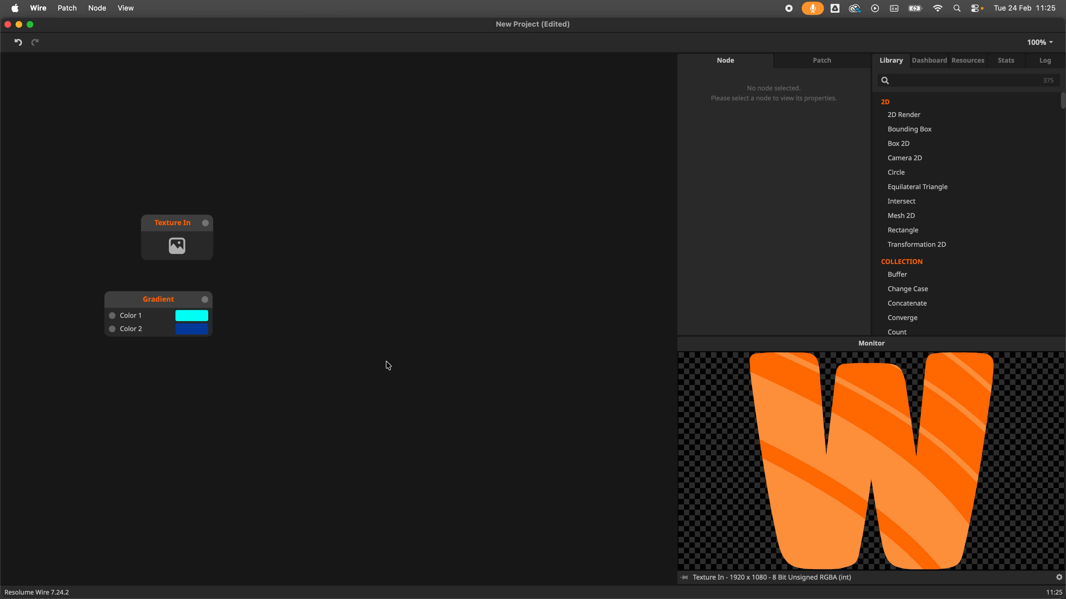
# Step: Add an Add node fed by Texture In and connect the Gradient to its Right inlet
pyautogui.click(192, 244)
pyautogui.moveTo(207, 224); pyautogui.dragTo(273, 254)
pyautogui.write('add')
pyautogui.press('Return')
pyautogui.moveTo(208, 302); pyautogui.dragTo(322, 245)
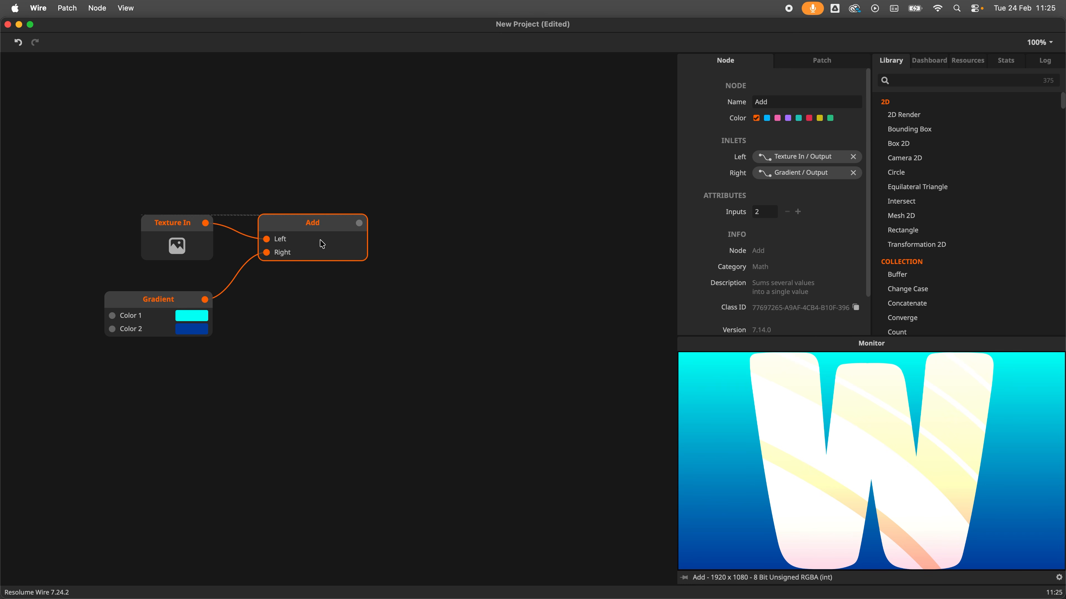
# Step: Append a Quantize node after the Add node and create an Int node
pyautogui.click(403, 273)
pyautogui.click(359, 223)
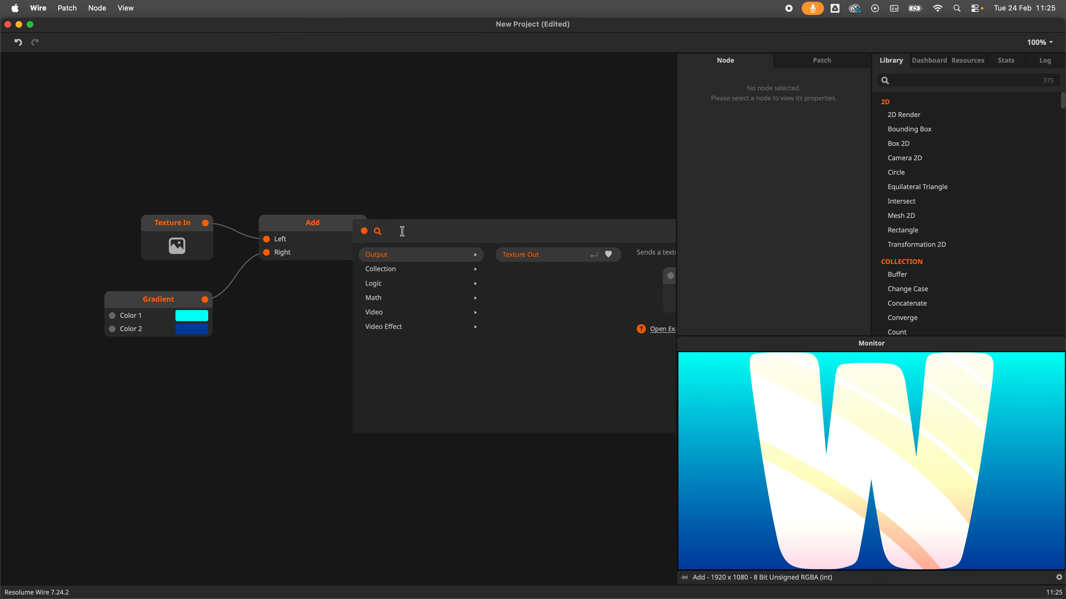
pyautogui.write('qua')
pyautogui.press('Return')
pyautogui.press('i')
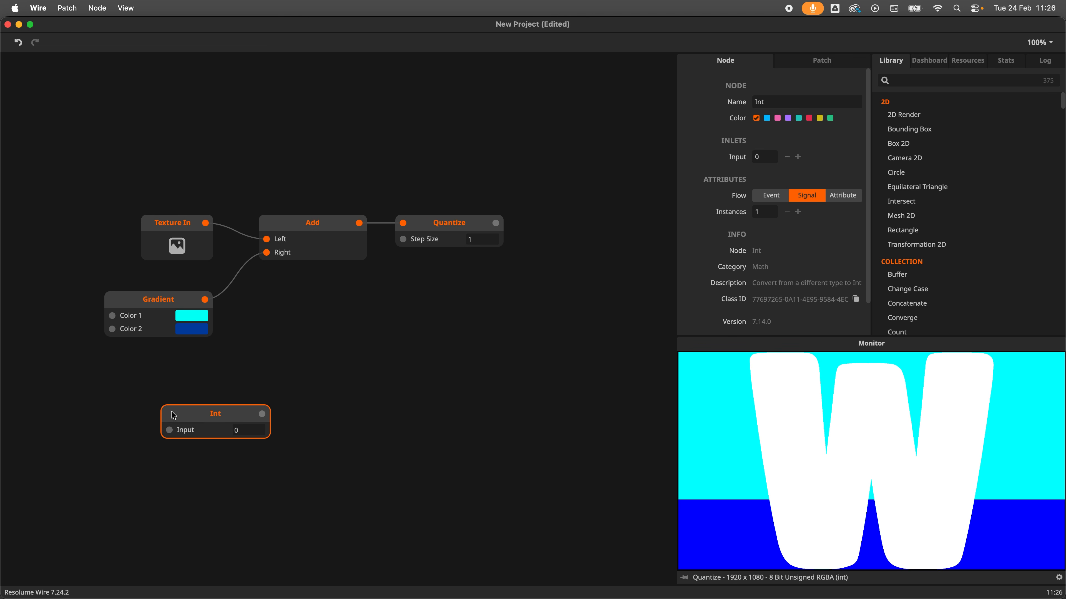
# Step: Move the Int node and set its Input to 2
pyautogui.moveTo(171, 414); pyautogui.dragTo(126, 413)
pyautogui.click(206, 431)
pyautogui.write('2')
pyautogui.click(254, 466)
# Step: Connect a new Add node to the Int output and set its Right value to 4
pyautogui.moveTo(216, 413); pyautogui.dragTo(269, 414)
pyautogui.write('add')
pyautogui.press('Return')
pyautogui.click(338, 443)
pyautogui.write('4')
pyautogui.click(371, 466)
# Step: Add a Divide node after the Add node and set its Denominator to 3
pyautogui.moveTo(362, 414); pyautogui.dragTo(392, 415)
pyautogui.write('divi')
pyautogui.press('Return')
pyautogui.click(465, 445)
pyautogui.write('3')
pyautogui.click(506, 447)
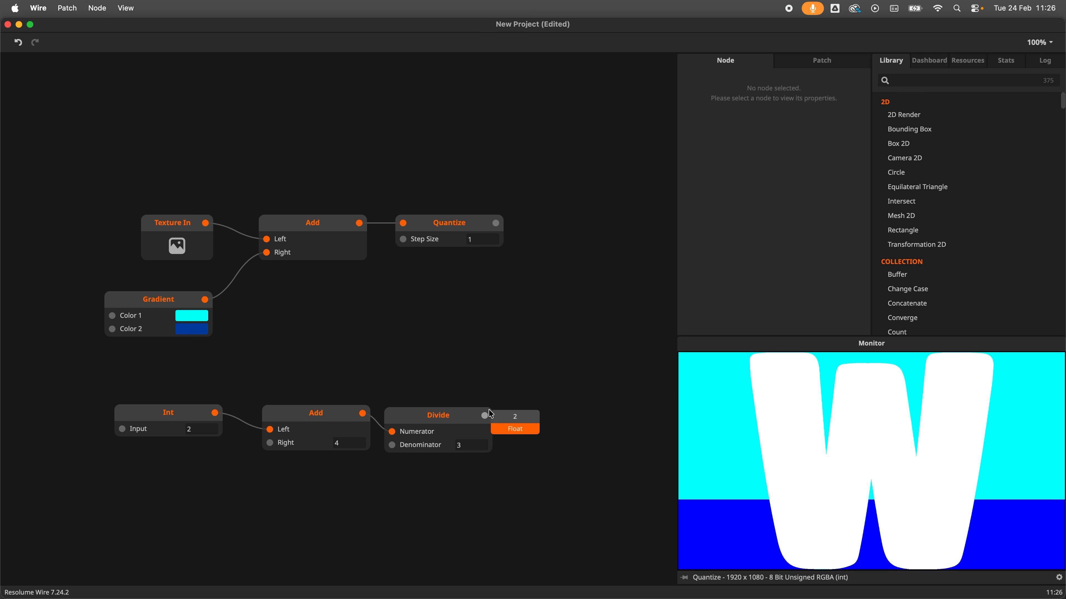
# Step: Create a texture node and a colour node from the node search
pyautogui.scroll(-5, 100, 472)
pyautogui.write('tex')
pyautogui.click(80, 319)
pyautogui.moveTo(163, 468); pyautogui.dragTo(208, 473)
pyautogui.write('col')
pyautogui.click(219, 438)
# Step: Add a Mirror node and wire its inlets and outlet into the chain
pyautogui.moveTo(273, 475); pyautogui.dragTo(338, 469)
pyautogui.write('mirror')
pyautogui.press('Return')
pyautogui.moveTo(414, 487); pyautogui.dragTo(415, 487)
pyautogui.moveTo(399, 512); pyautogui.dragTo(422, 512)
pyautogui.moveTo(431, 470); pyautogui.dragTo(469, 468)
pyautogui.moveTo(345, 469)
pyautogui.click(413, 453)
pyautogui.moveTo(535, 511); pyautogui.dragTo(564, 512)
pyautogui.moveTo(537, 525); pyautogui.dragTo(568, 526)
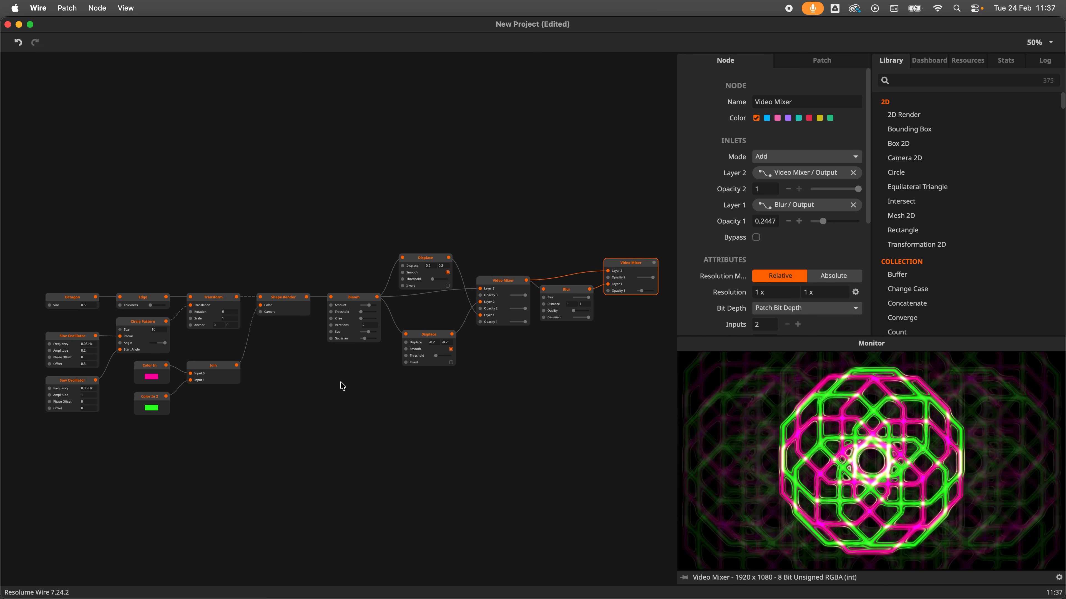
# Step: Select the Shape Render, Bloom, Displace and Video Mixer nodes to inspect their properties
pyautogui.click(294, 298)
pyautogui.click(340, 298)
pyautogui.click(428, 273)
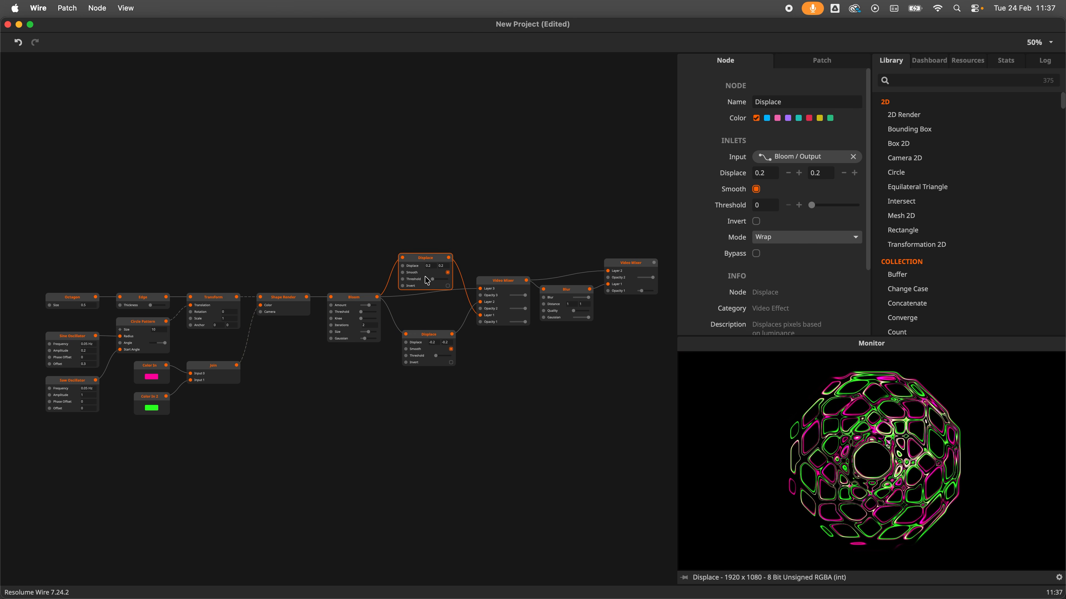
pyautogui.click(422, 296)
pyautogui.click(627, 279)
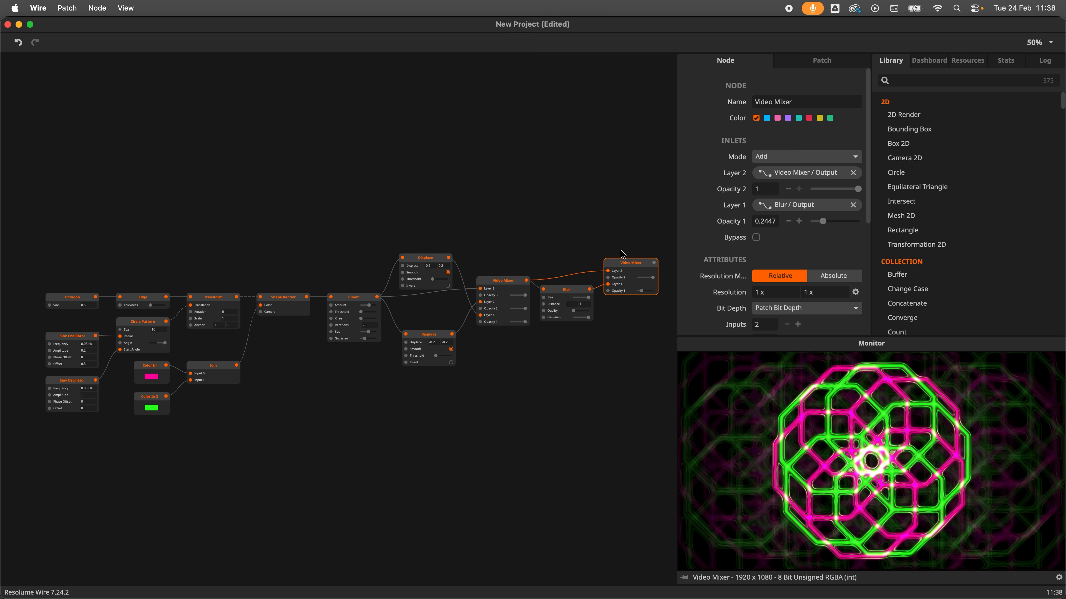
pyautogui.click(41, 14)
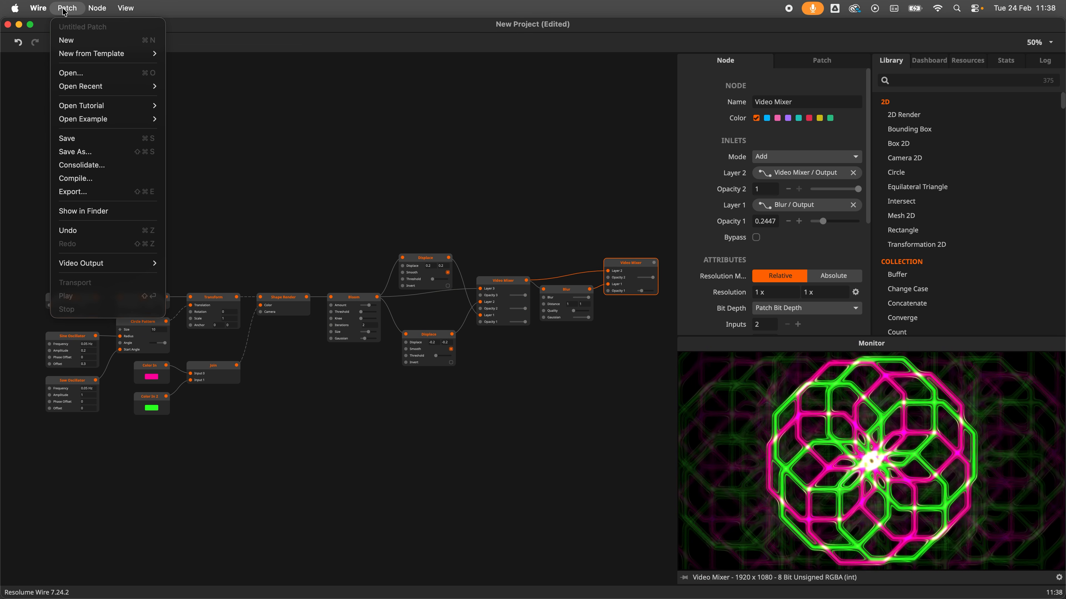
pyautogui.moveTo(92, 13)
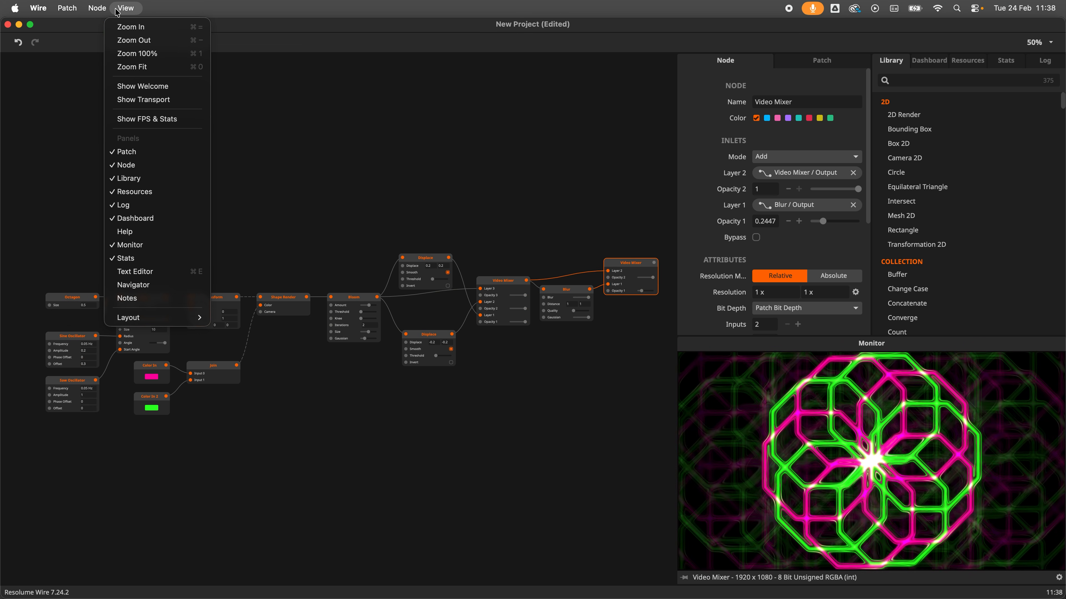
pyautogui.click(296, 118)
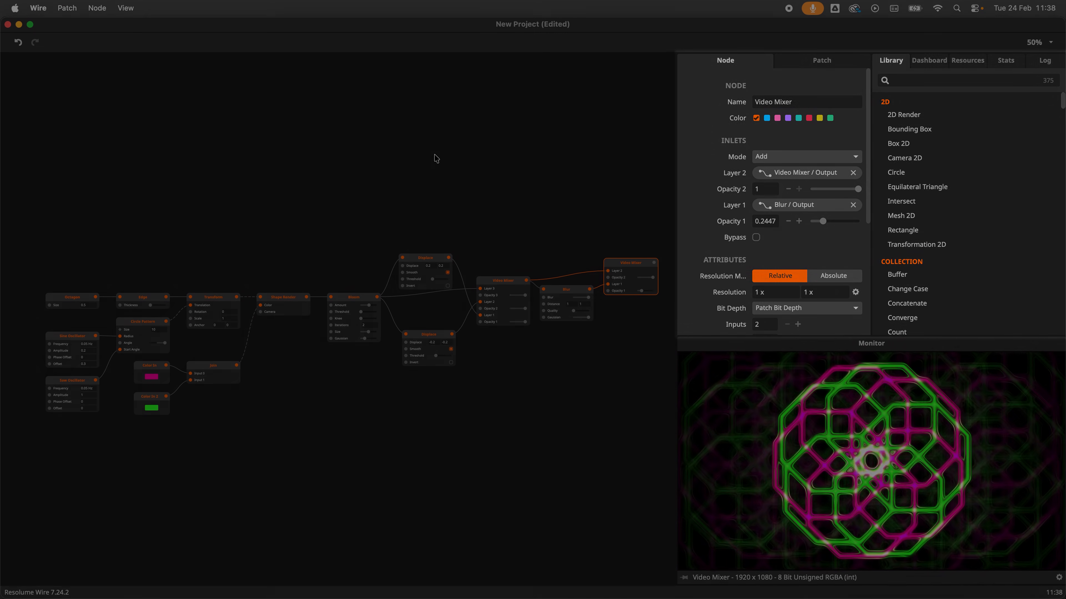
# Step: Browse the Patch, Dashboard, Resources and Stats panels and open the patch resolution list
pyautogui.click(792, 66)
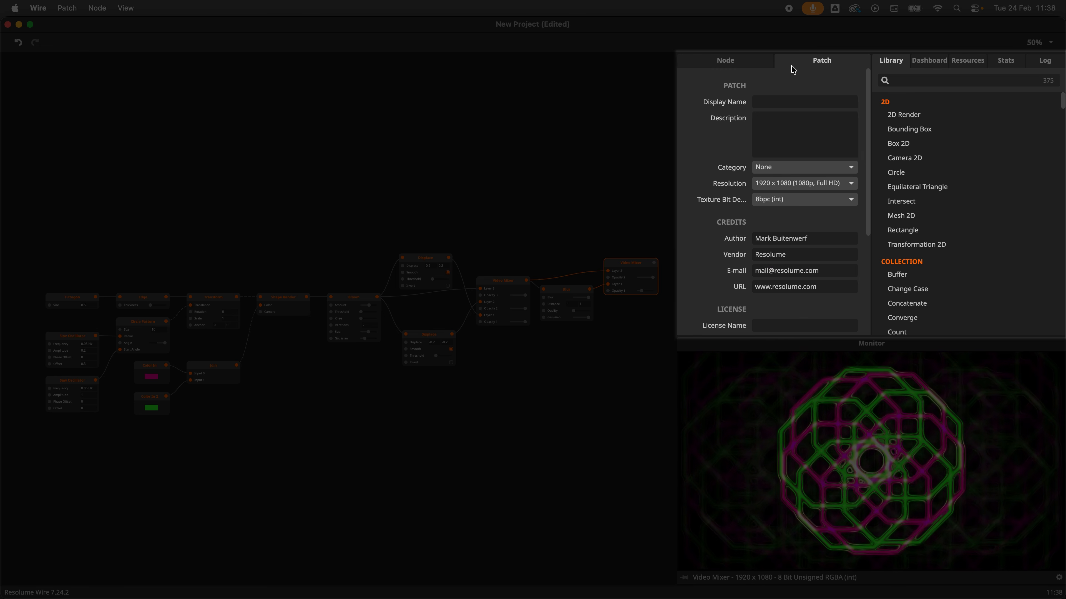
pyautogui.click(919, 61)
pyautogui.click(967, 61)
pyautogui.click(1004, 61)
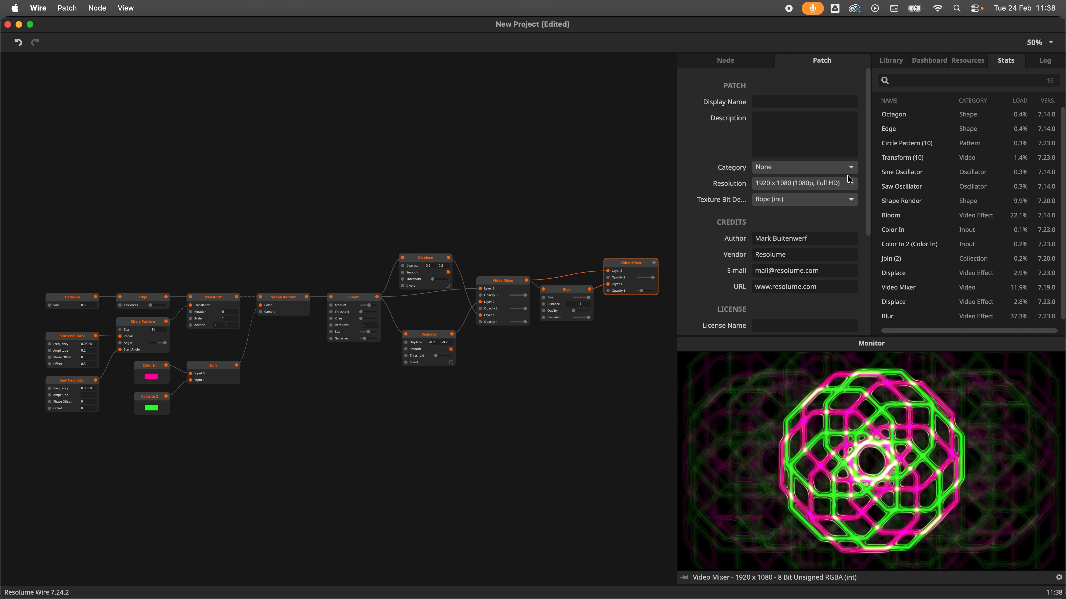
pyautogui.click(850, 184)
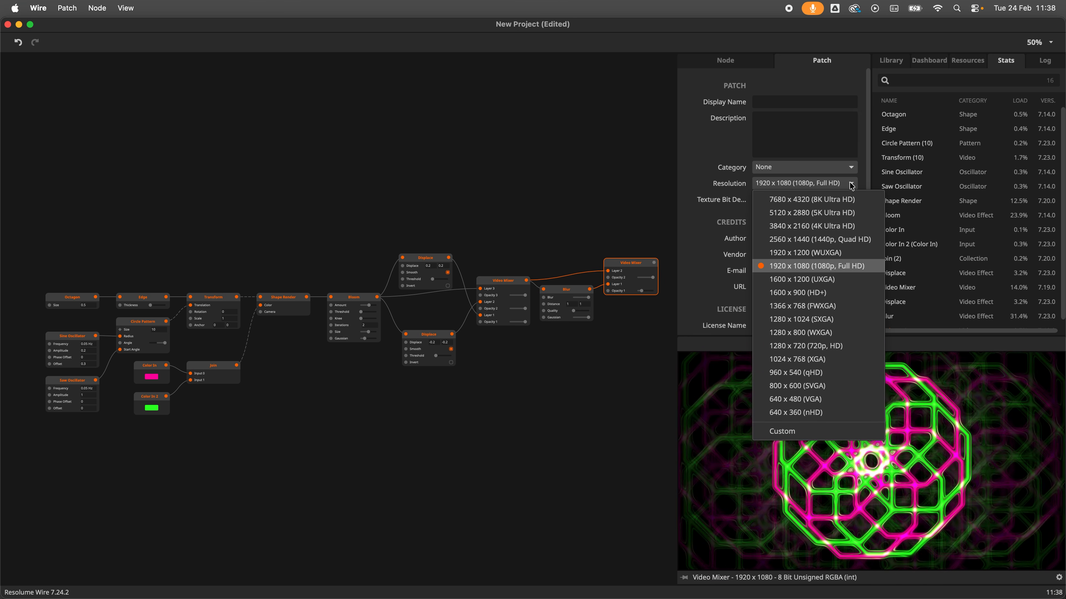
# Step: Move the Patch panel out to a floating window and redock it beside the Node panel
pyautogui.moveTo(784, 61); pyautogui.dragTo(1, 236)
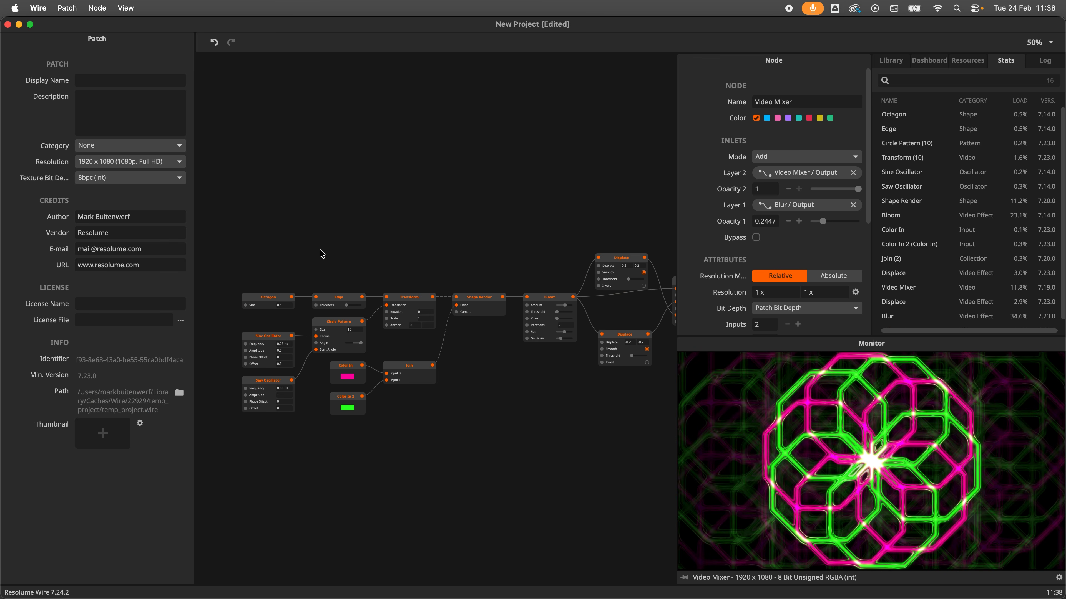
pyautogui.rightClick(61, 41)
pyautogui.click(90, 63)
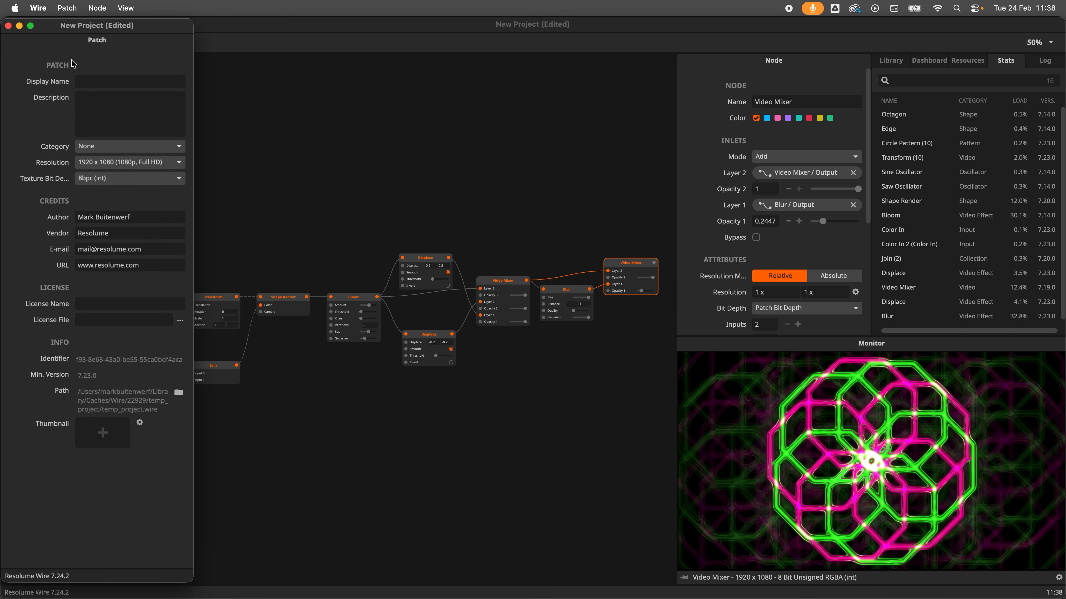
pyautogui.moveTo(101, 21)
pyautogui.mouseDown()
pyautogui.moveTo(314, 89)
pyautogui.moveTo(739, 59)
pyautogui.moveTo(754, 111)
pyautogui.moveTo(746, 135)
pyautogui.mouseUp()
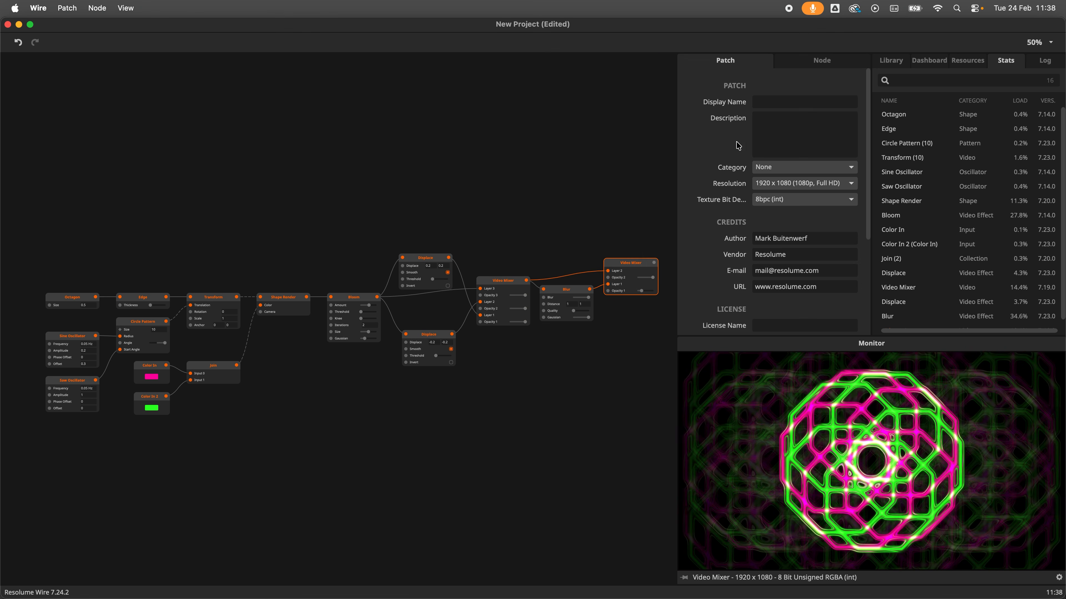
# Step: Select each node in the chain in turn to examine its settings and output
pyautogui.click(126, 8)
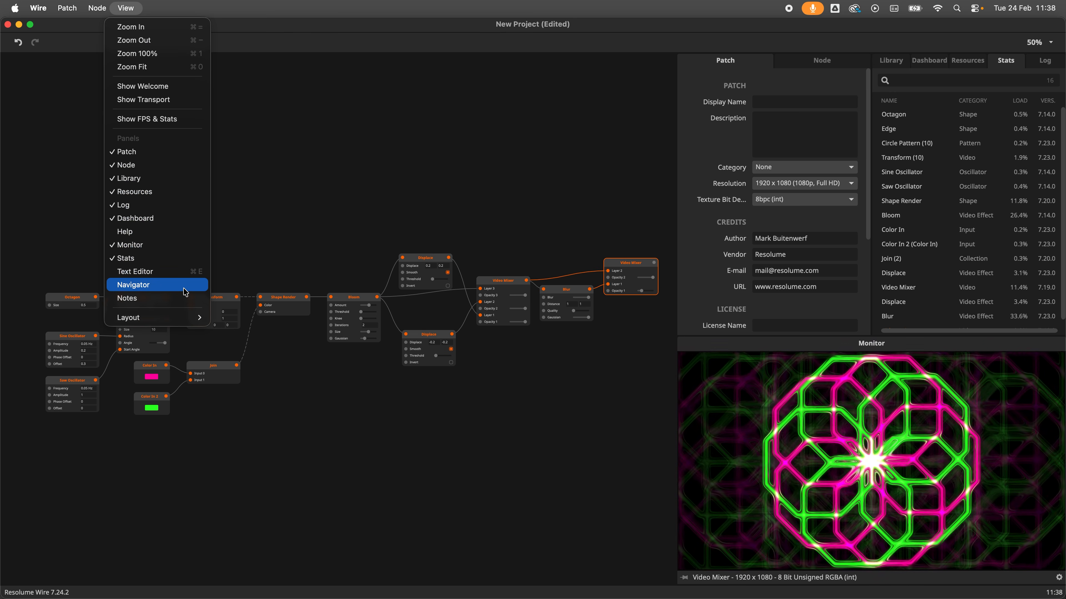
pyautogui.click(213, 275)
pyautogui.click(629, 264)
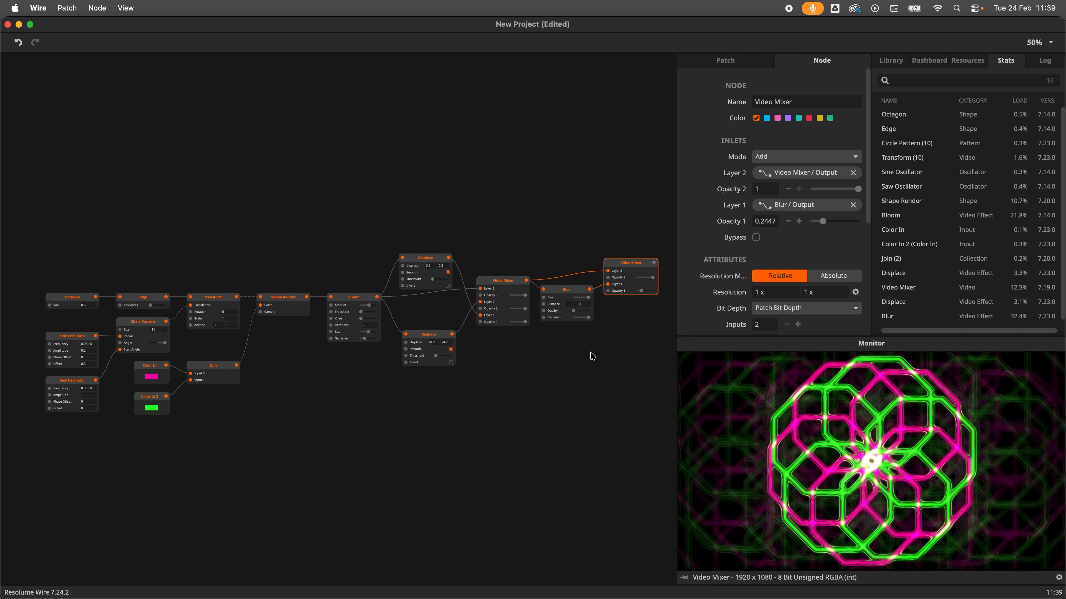
pyautogui.click(281, 309)
pyautogui.click(350, 304)
pyautogui.click(424, 266)
pyautogui.click(488, 289)
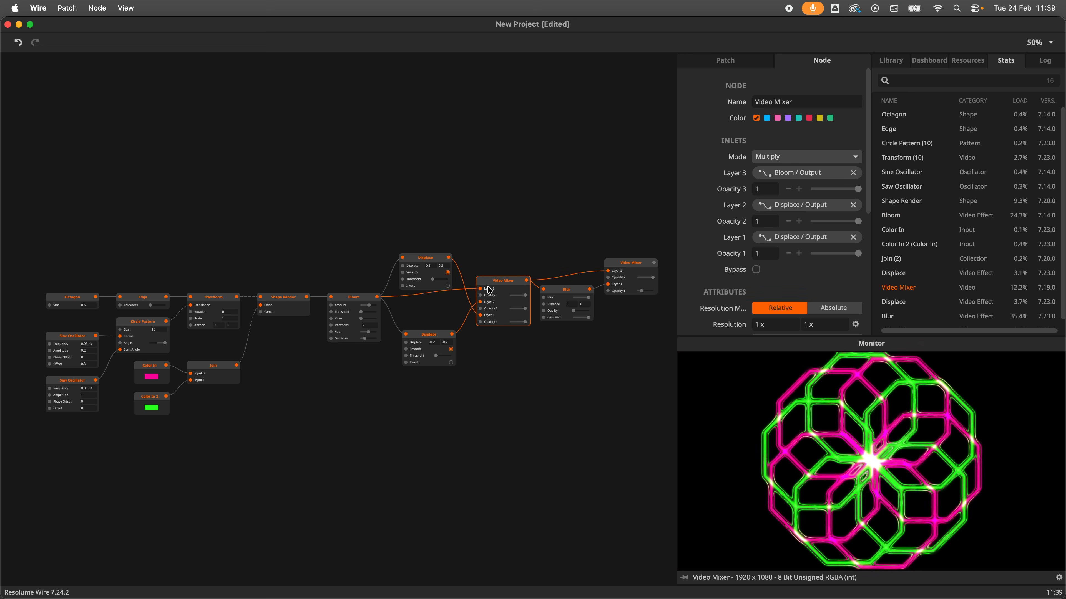
pyautogui.click(635, 278)
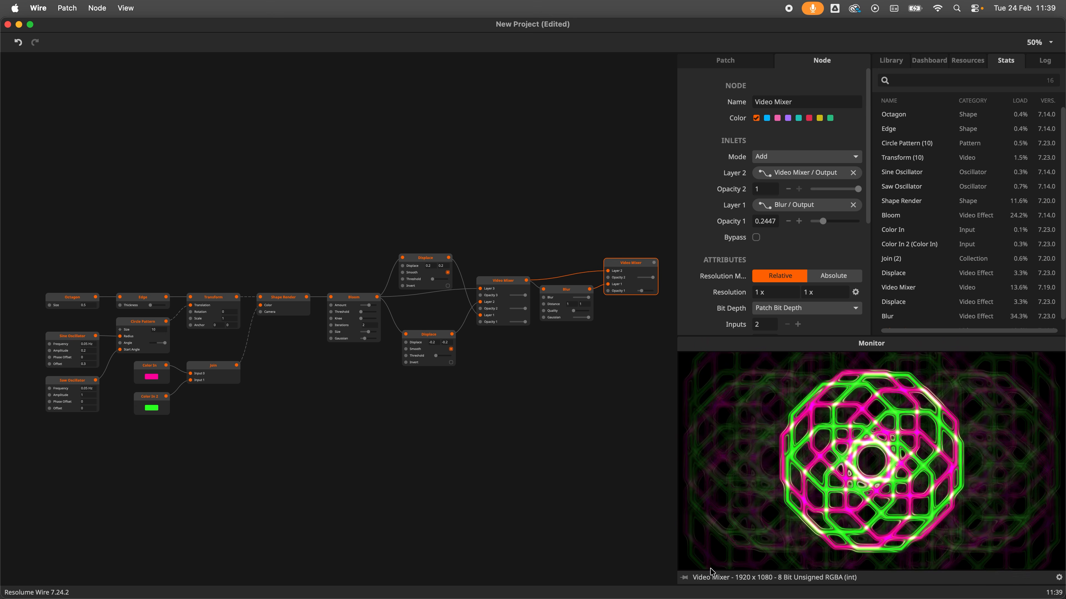
pyautogui.click(507, 289)
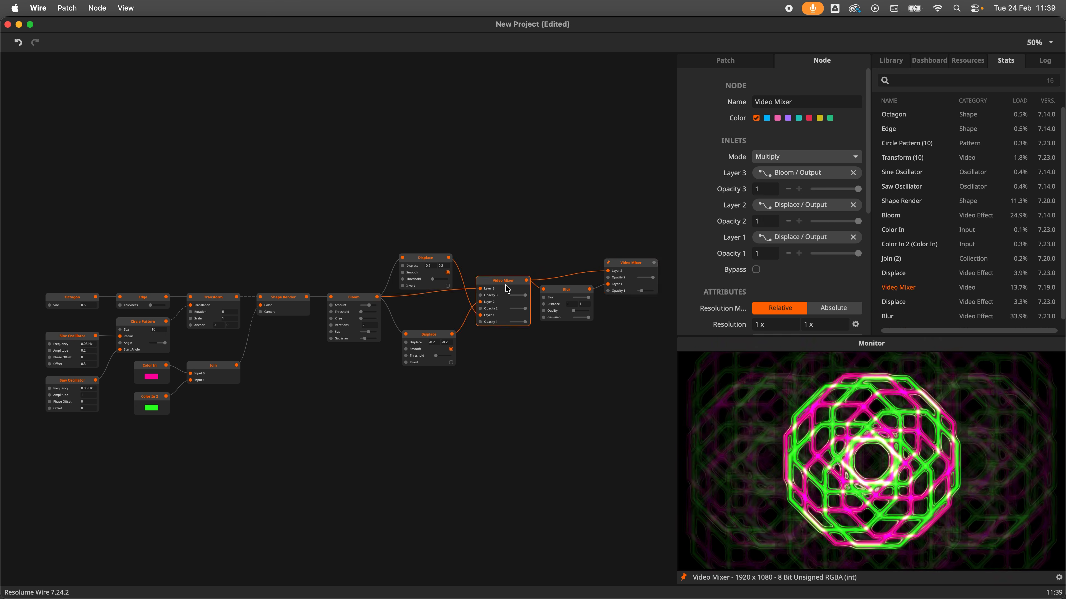
pyautogui.click(431, 262)
pyautogui.click(563, 289)
pyautogui.click(430, 341)
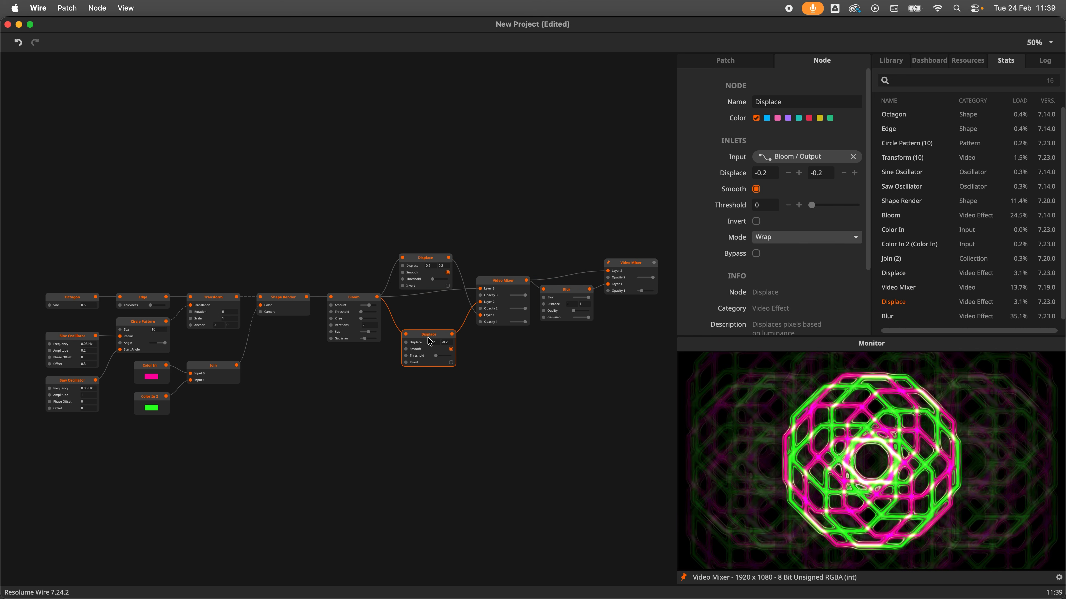
pyautogui.click(578, 288)
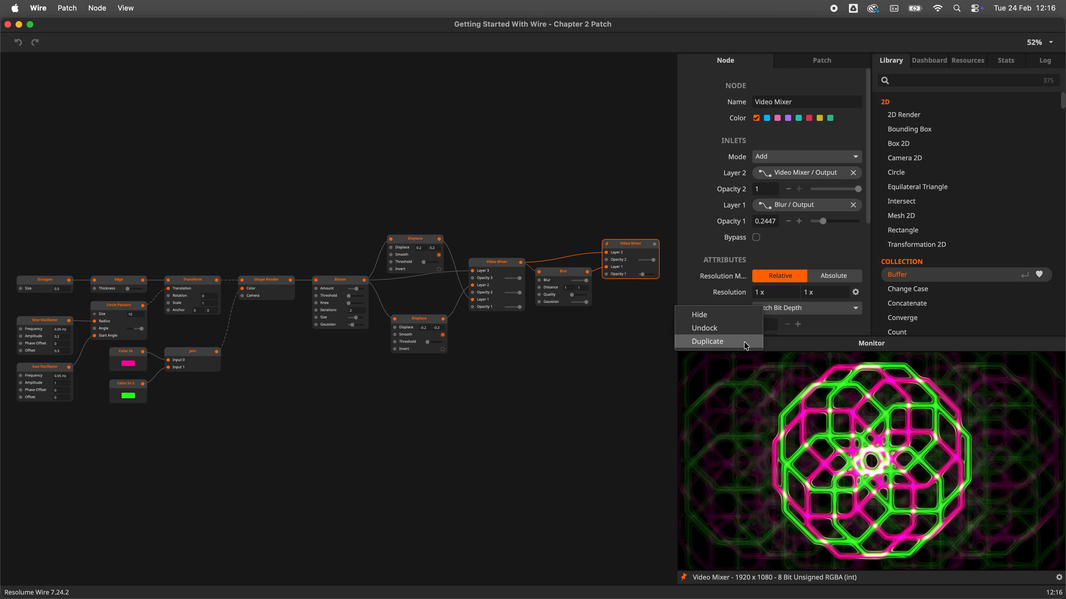
# Step: Duplicate the Monitor panel and widen the panel area so both monitors sit side by side
pyautogui.click(745, 345)
pyautogui.moveTo(704, 443); pyautogui.dragTo(688, 441)
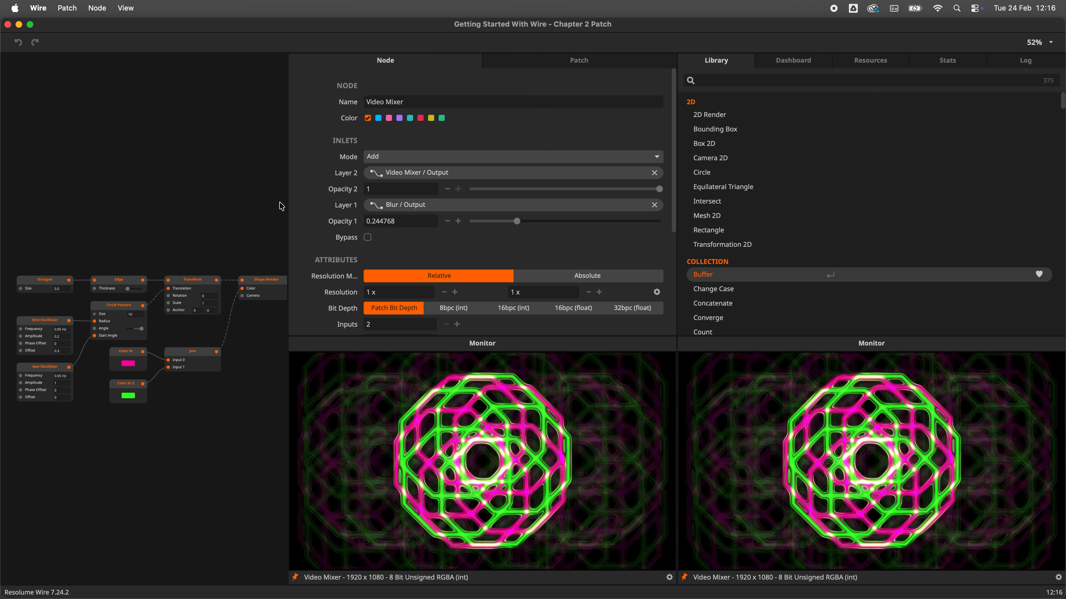
pyautogui.moveTo(288, 210); pyautogui.dragTo(668, 243)
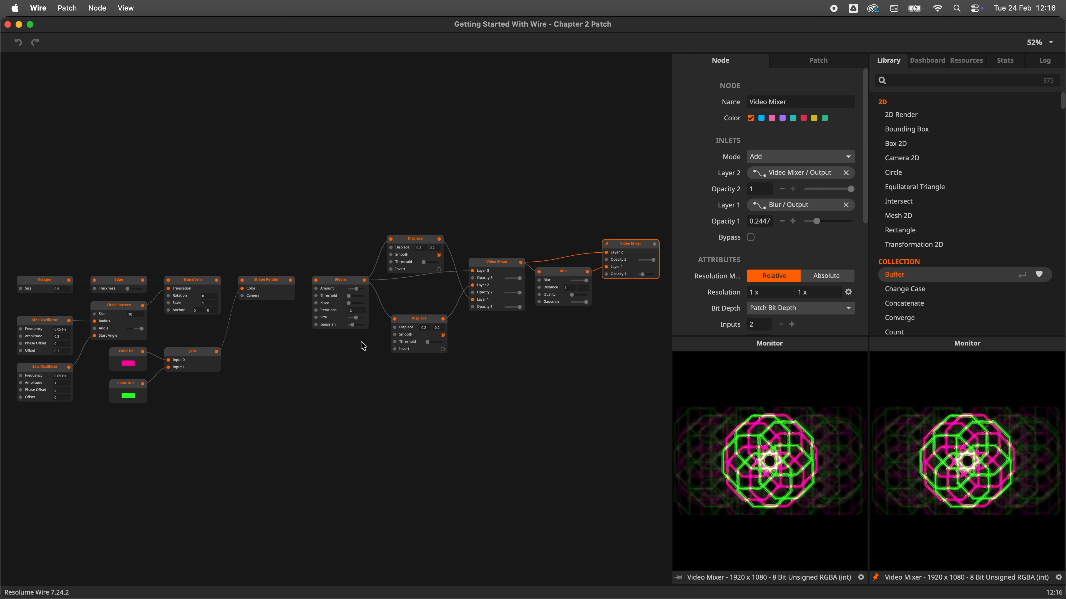
# Step: Select the Shape Render, Bloom and Displace nodes to preview each in the unpinned monitor
pyautogui.click(258, 292)
pyautogui.click(344, 281)
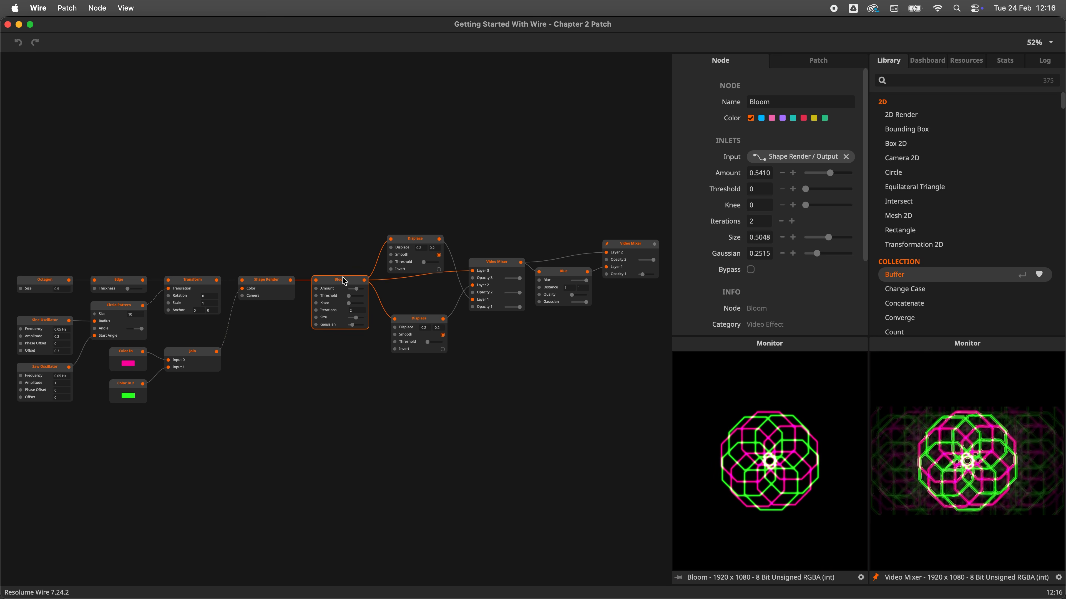
pyautogui.click(406, 241)
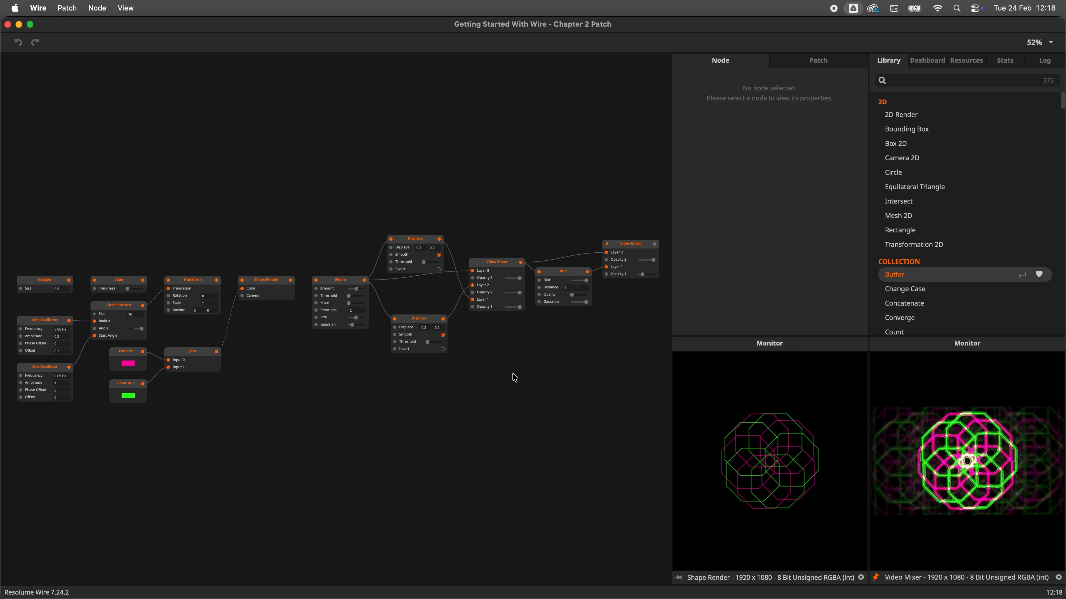
# Step: Open the Welcome to Wire window and start the Navigation tutorial
pyautogui.click(126, 8)
pyautogui.click(173, 89)
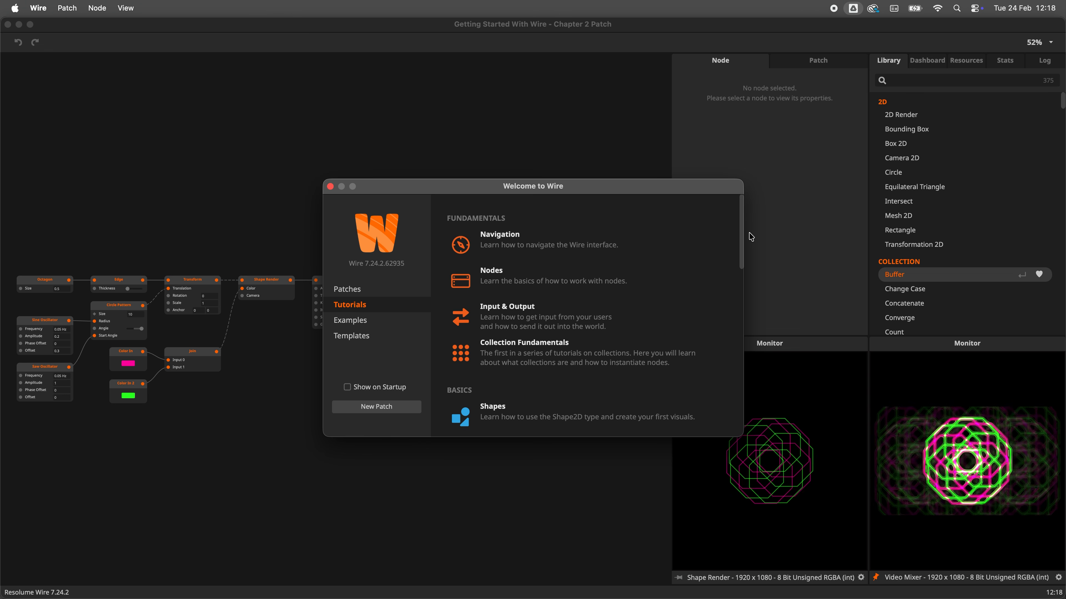
pyautogui.moveTo(743, 235)
pyautogui.mouseDown()
pyautogui.moveTo(739, 349)
pyautogui.moveTo(735, 230)
pyautogui.mouseUp()
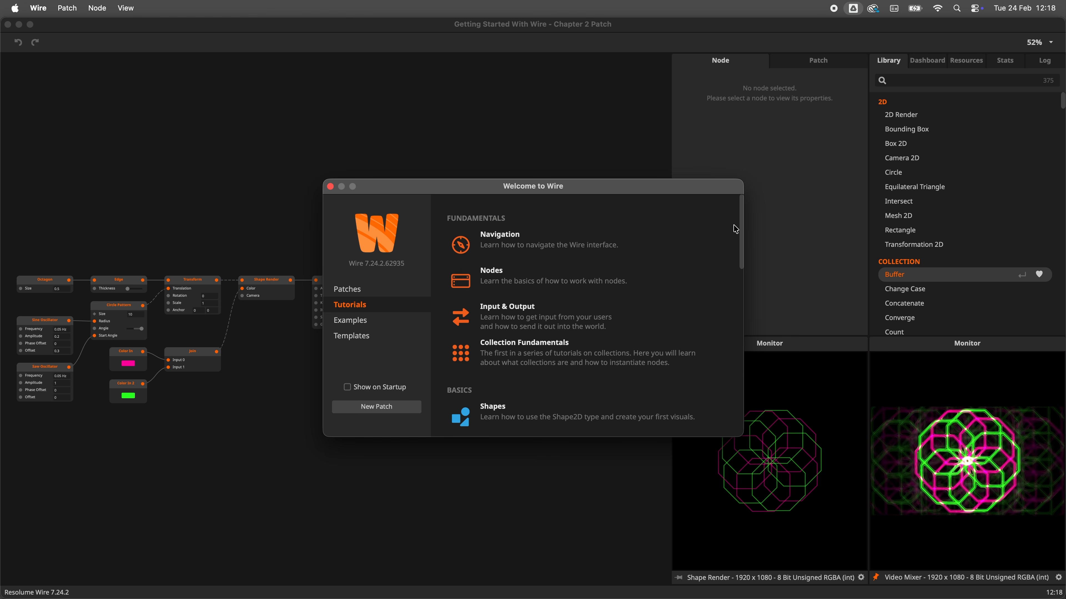
pyautogui.click(641, 248)
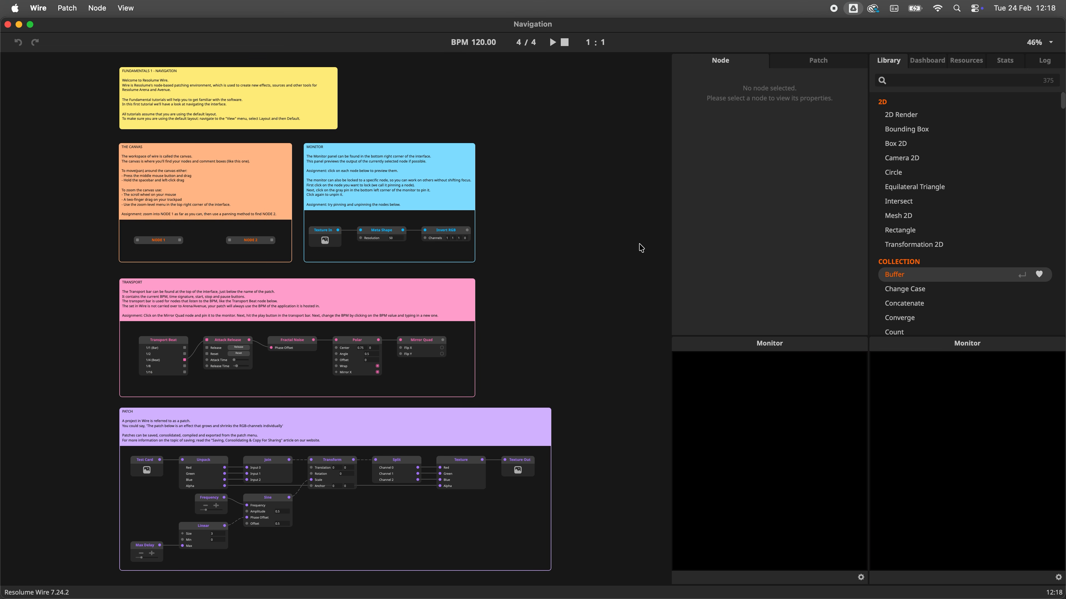
# Step: Pan and zoom around the Navigation tutorial canvas to explore its comment boxes and example nodes
pyautogui.moveTo(522, 265)
pyautogui.mouseDown()
pyautogui.moveTo(505, 252)
pyautogui.moveTo(551, 217)
pyautogui.moveTo(601, 247)
pyautogui.moveTo(584, 338)
pyautogui.moveTo(459, 328)
pyautogui.moveTo(452, 248)
pyautogui.moveTo(521, 236)
pyautogui.moveTo(518, 278)
pyautogui.mouseUp()
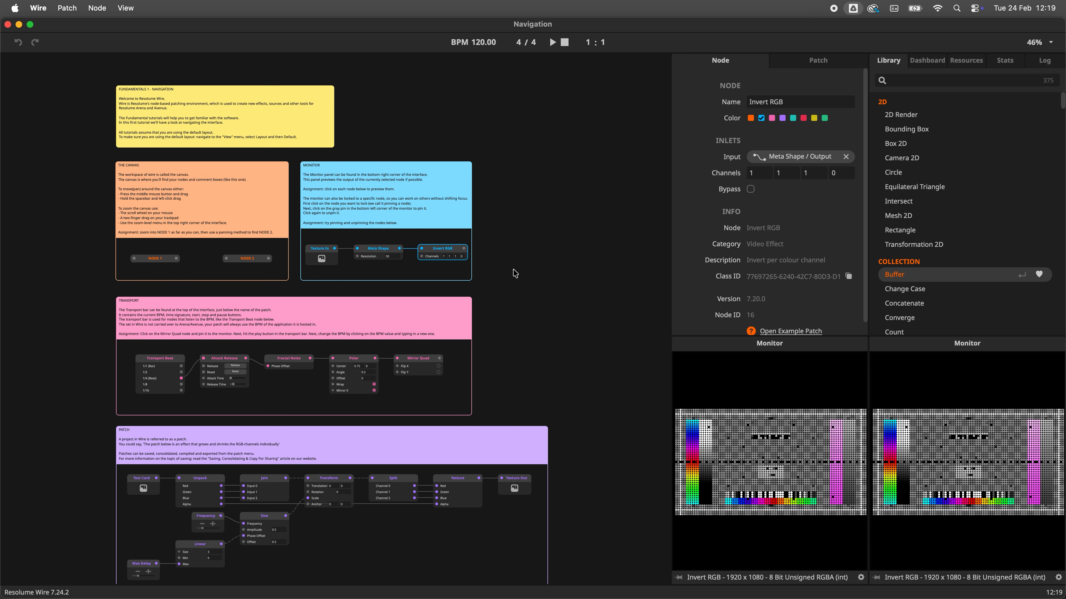
pyautogui.moveTo(513, 268); pyautogui.dragTo(569, 252)
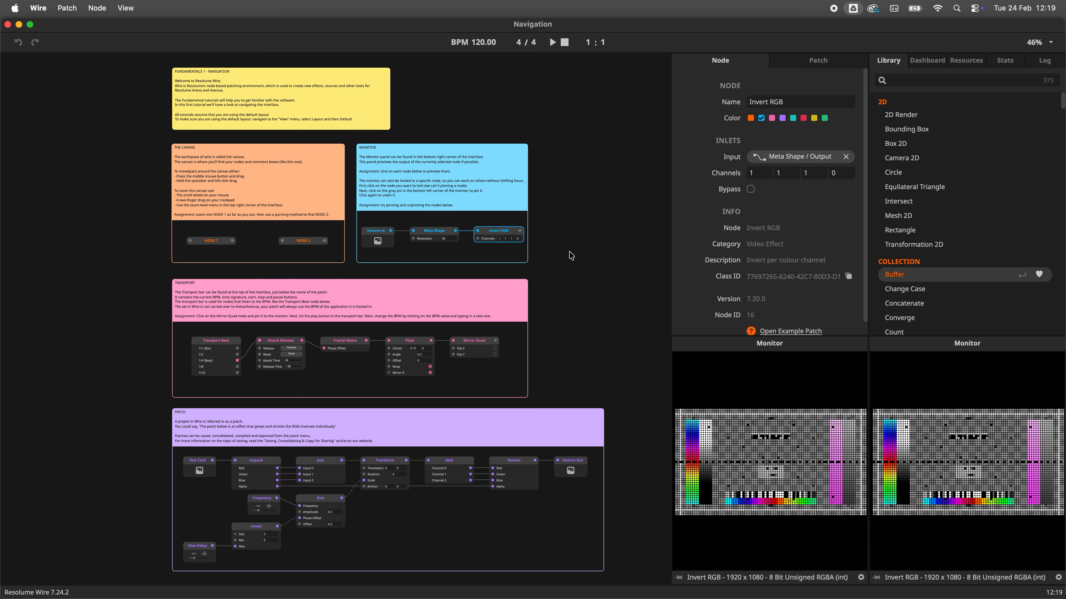
pyautogui.scroll(5, 501, 281)
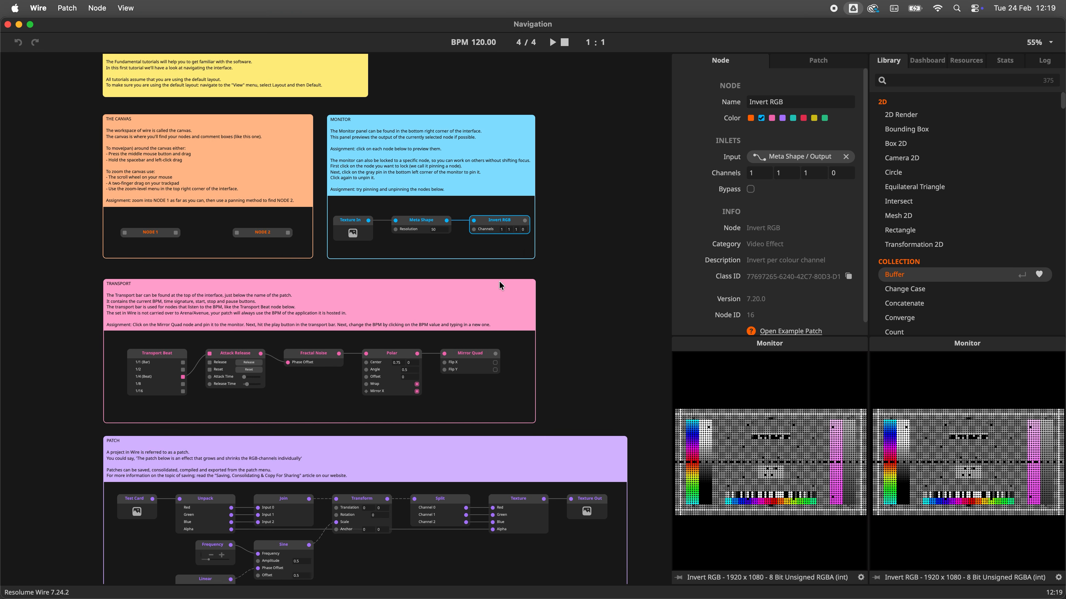
pyautogui.scroll(-6, 499, 282)
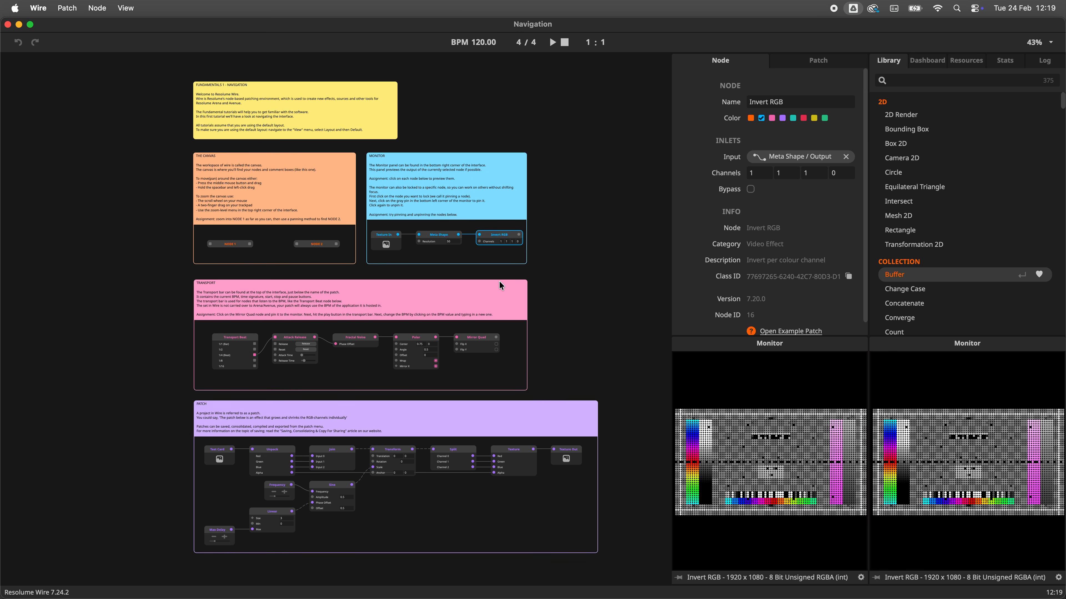
pyautogui.scroll(3, 548, 276)
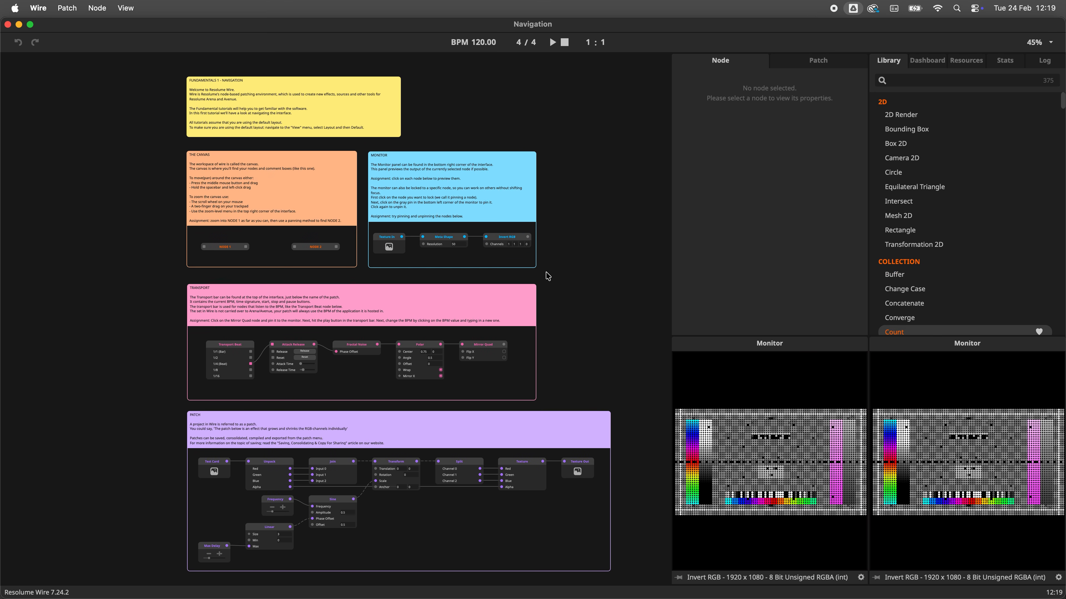
pyautogui.scroll(3, 547, 276)
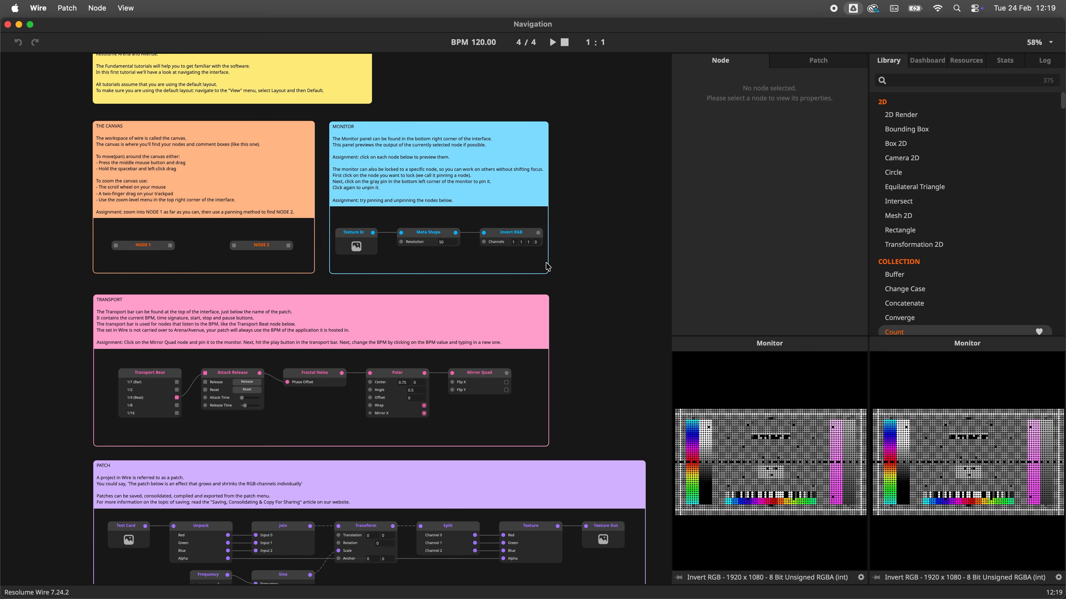
pyautogui.scroll(-5, 559, 380)
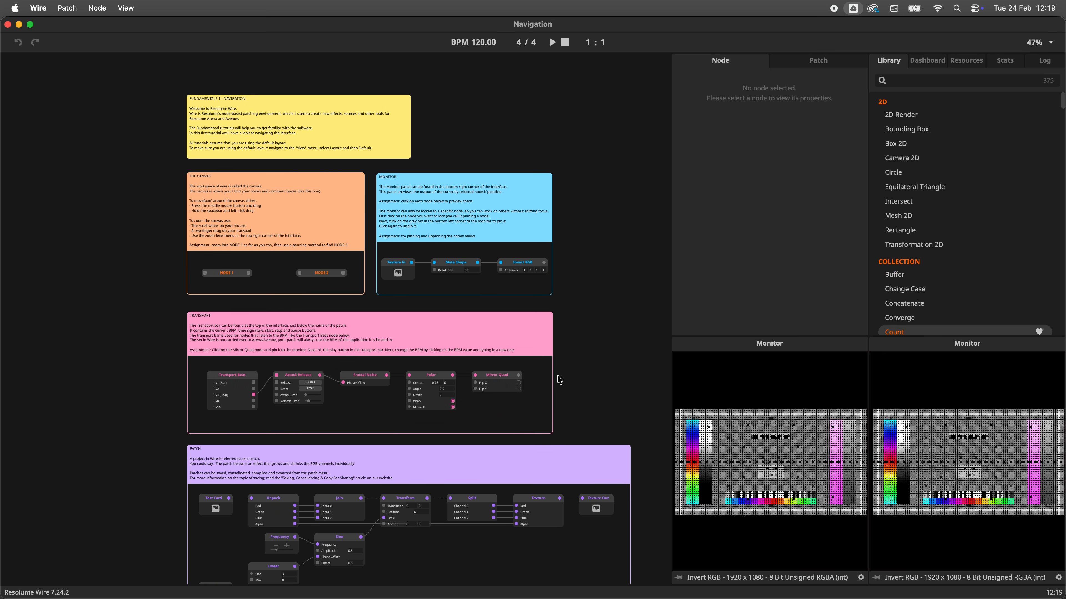
pyautogui.scroll(5, 559, 380)
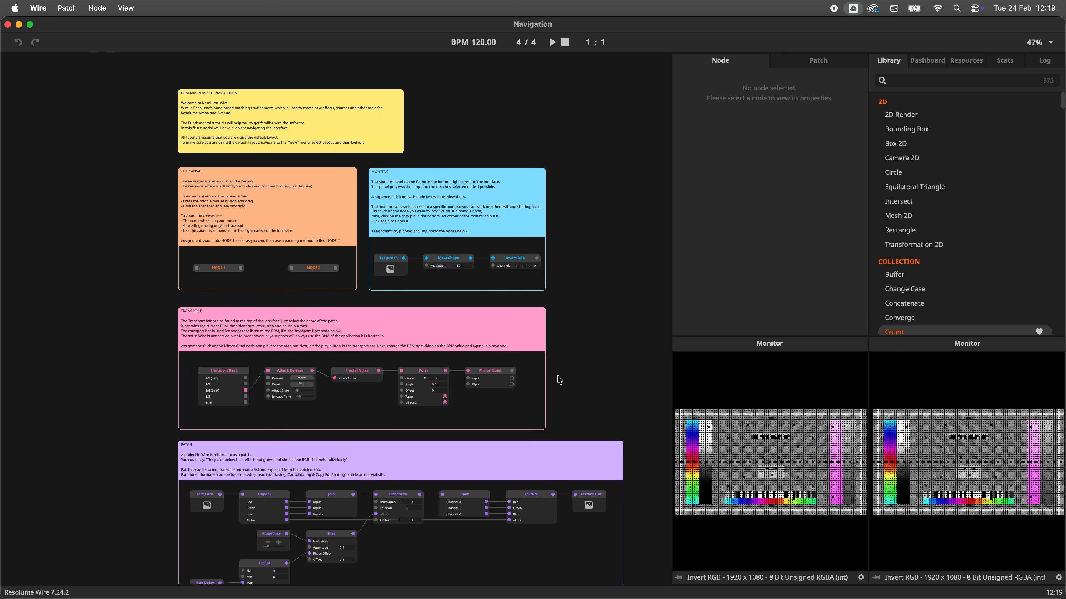
pyautogui.scroll(-1, 559, 380)
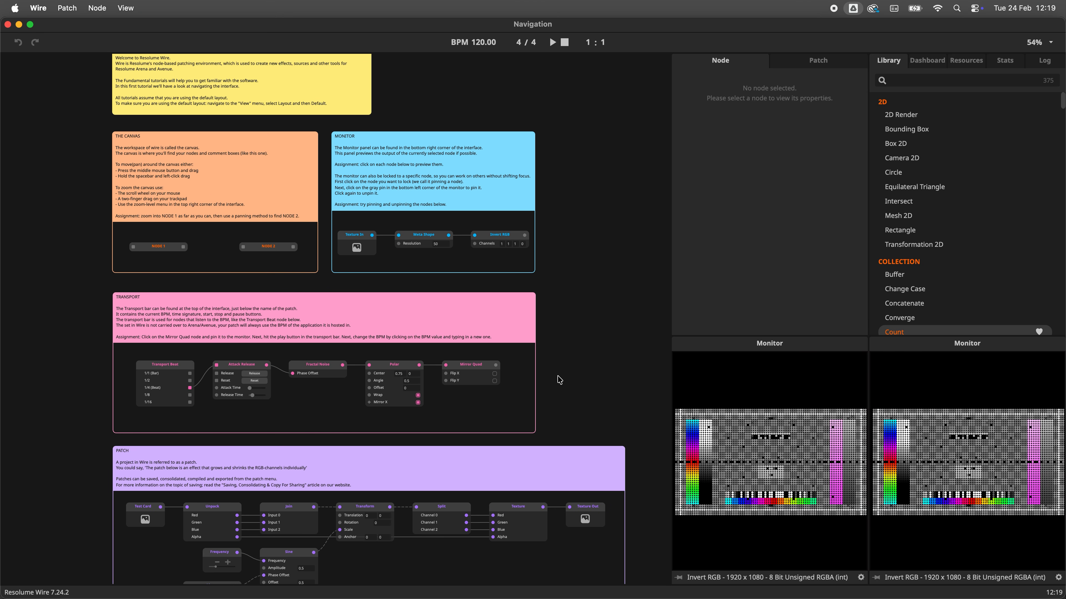
pyautogui.scroll(-2, 560, 380)
# Step: Set the canvas zoom level to 100%, then 200%, then Fit
pyautogui.click(1050, 42)
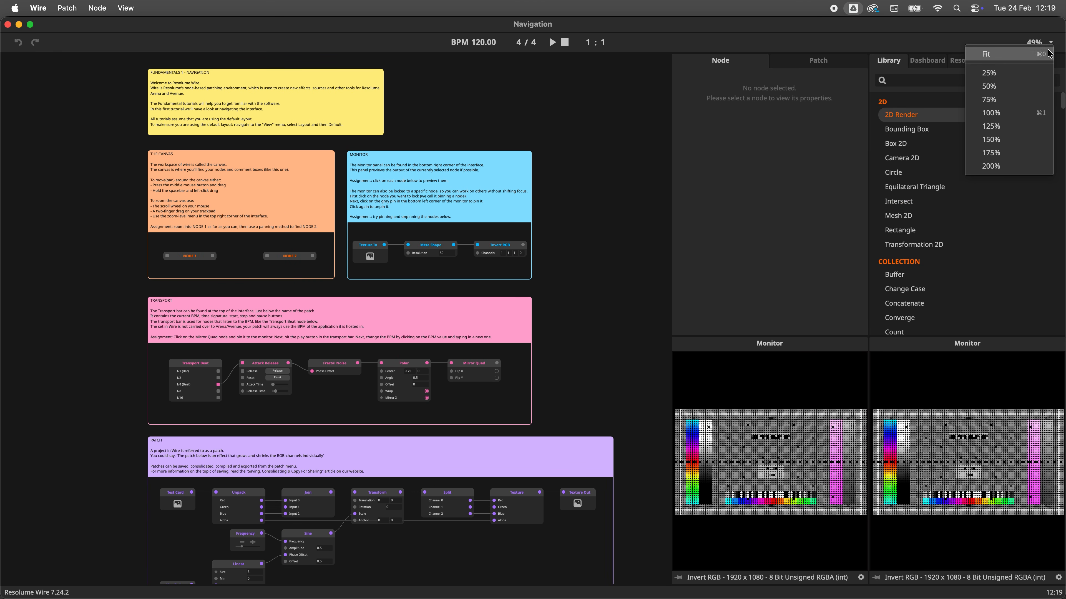
pyautogui.click(1002, 111)
pyautogui.click(1040, 44)
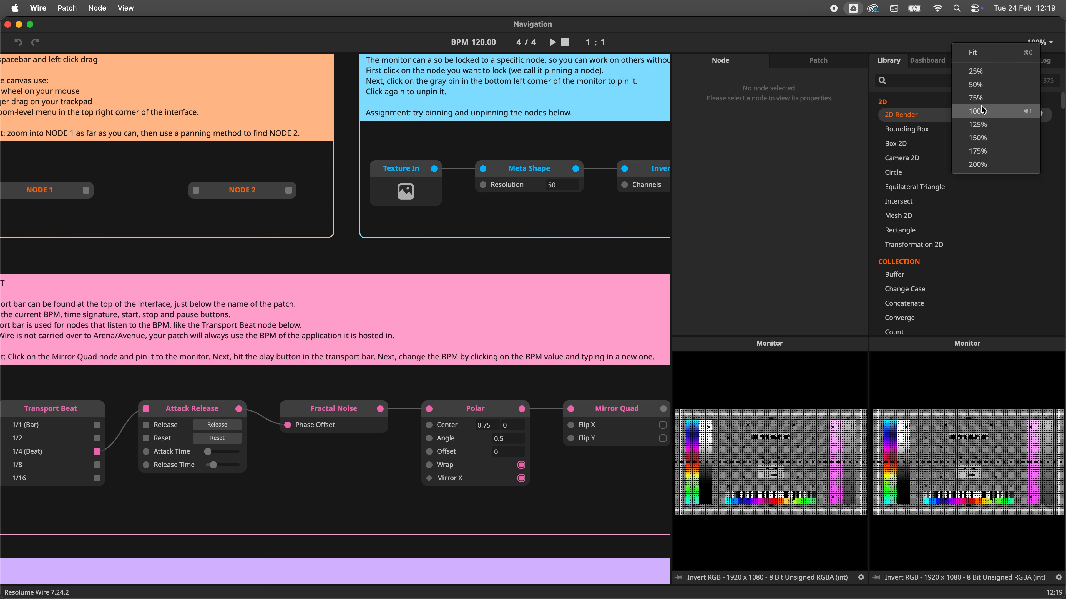
pyautogui.click(978, 164)
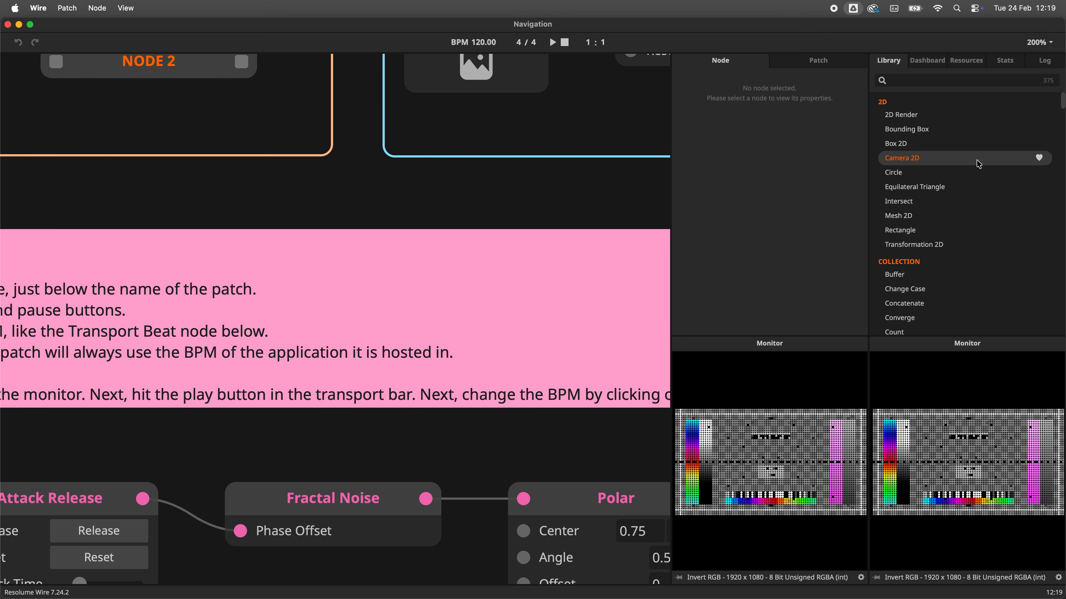
pyautogui.click(1039, 45)
pyautogui.click(1015, 55)
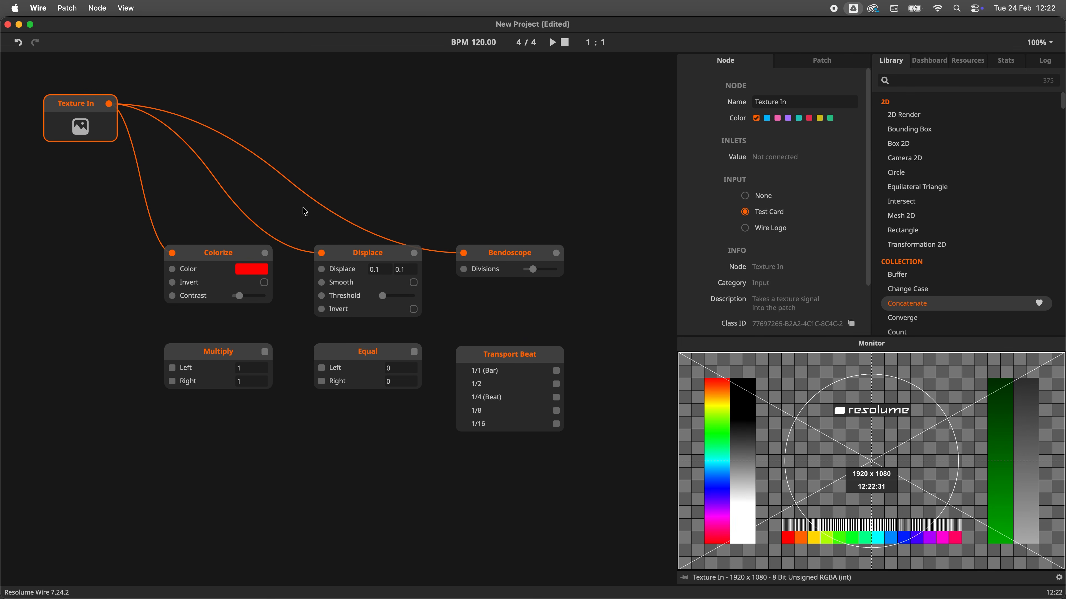
# Step: Select the Colorize, Displace, Bendoscope, Multiply, Equal and Transport Beat nodes in turn to view their properties
pyautogui.click(250, 263)
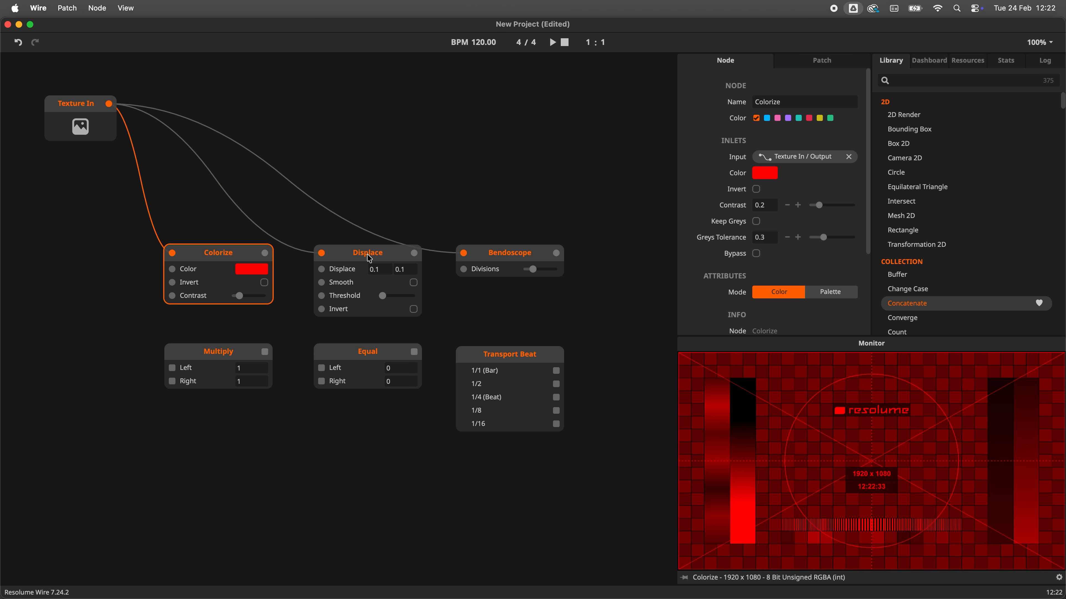
pyautogui.click(369, 256)
pyautogui.click(522, 261)
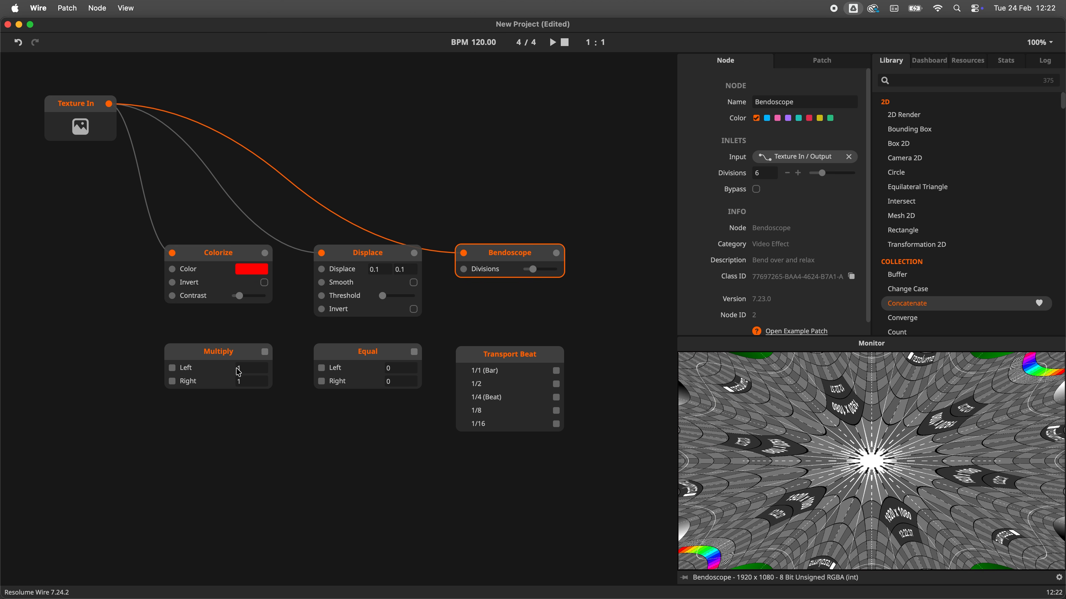
pyautogui.click(223, 361)
pyautogui.click(368, 356)
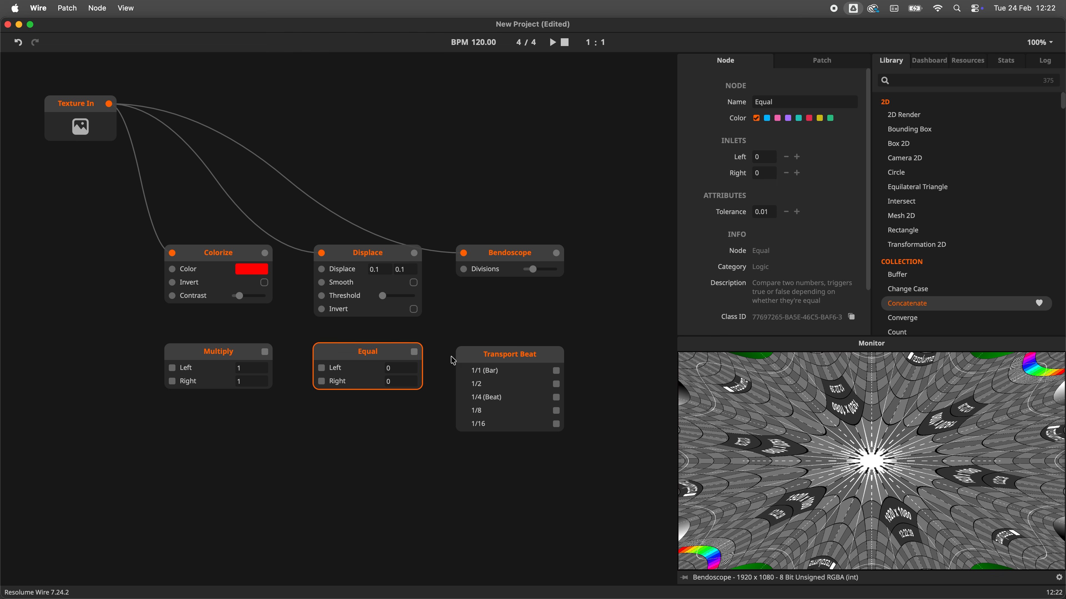
pyautogui.click(516, 364)
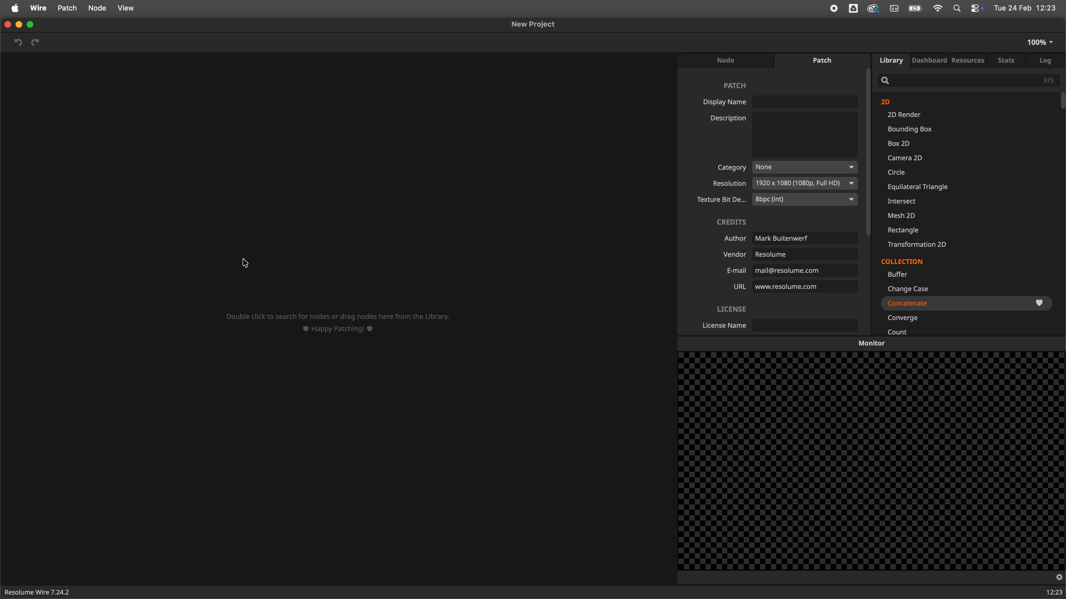
# Step: Search the node browser for float and add a Float In node to the empty patch
pyautogui.doubleClick(245, 263)
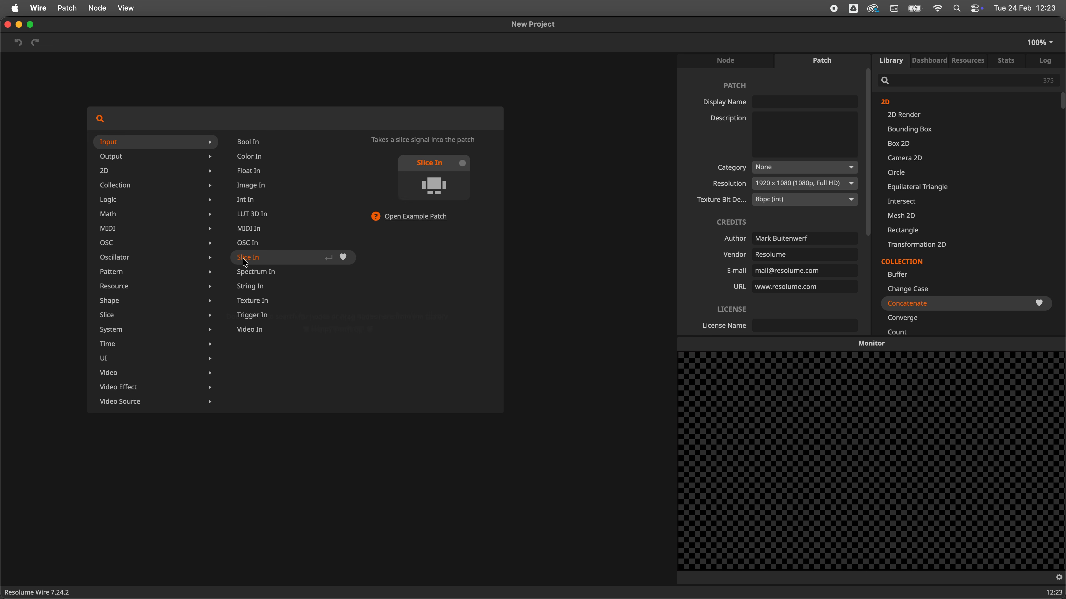
pyautogui.write('float')
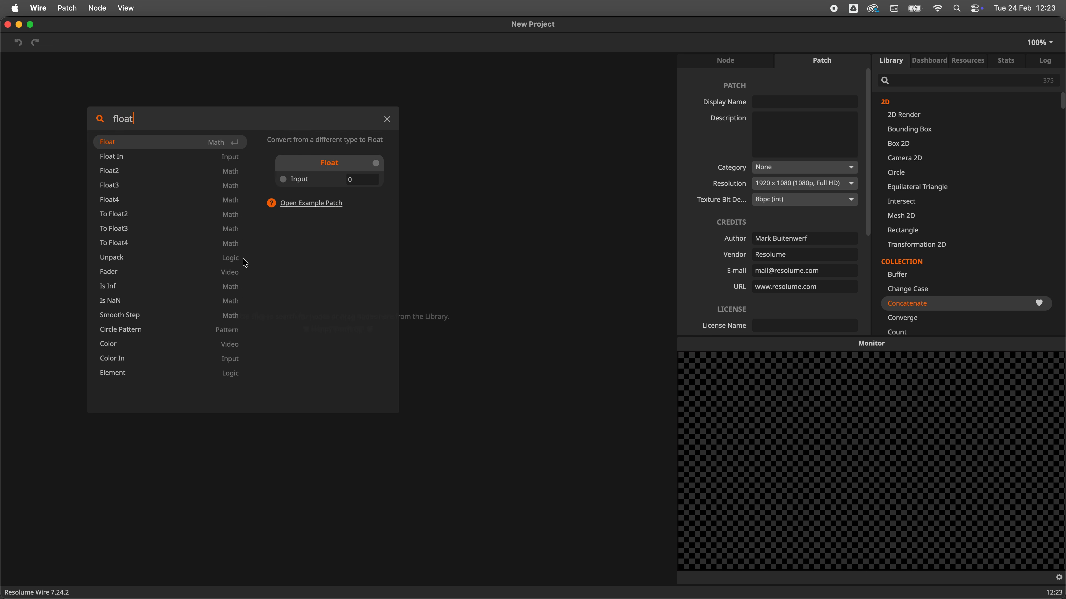
pyautogui.click(124, 162)
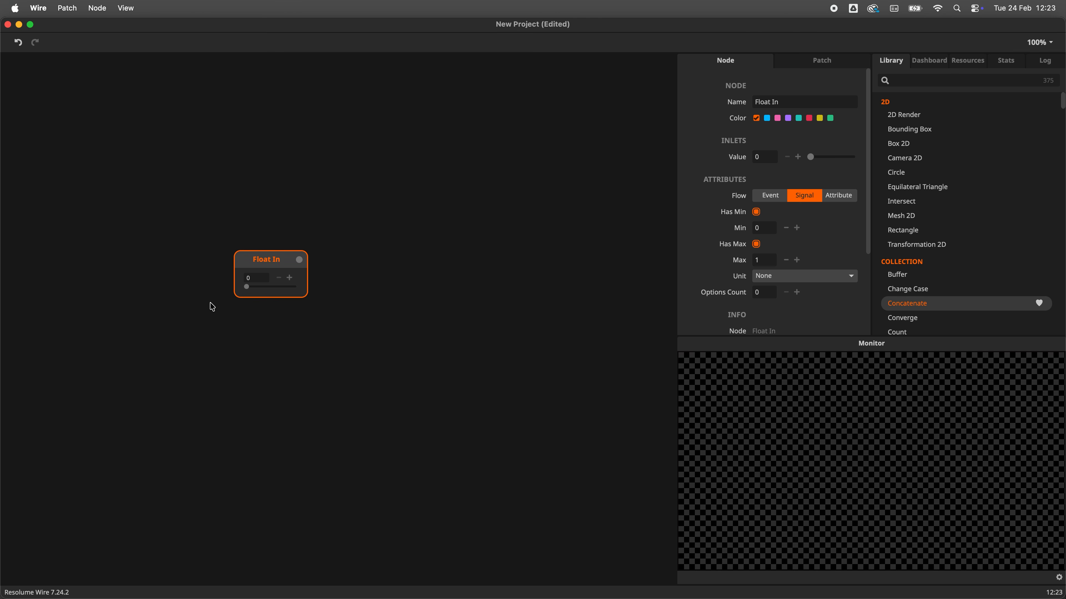
# Step: Add a Circle Pattern node below it by searching for cir in the node browser
pyautogui.click(256, 415)
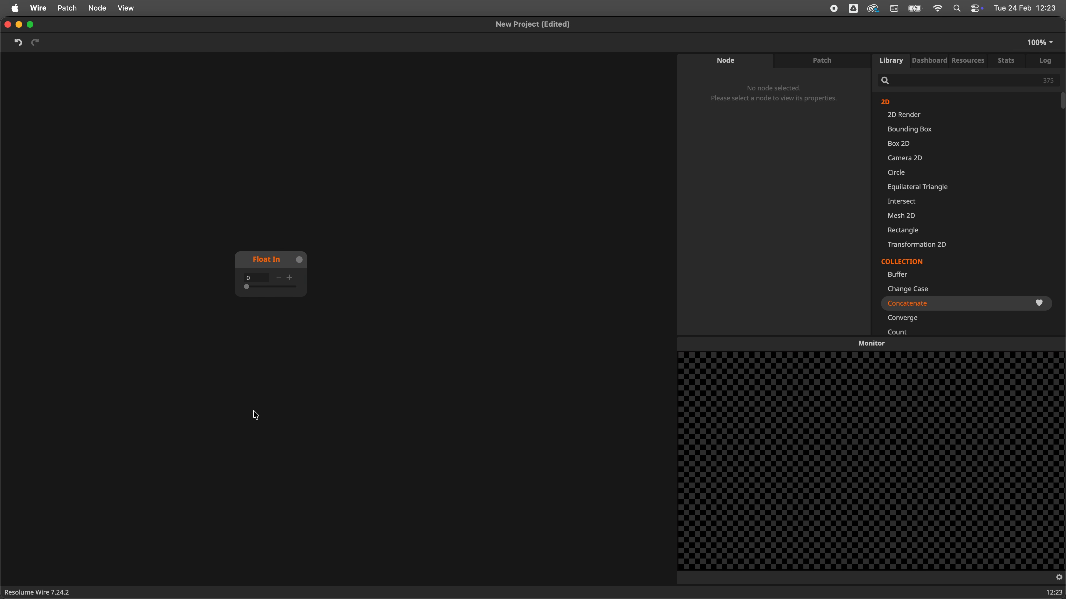
pyautogui.doubleClick(256, 416)
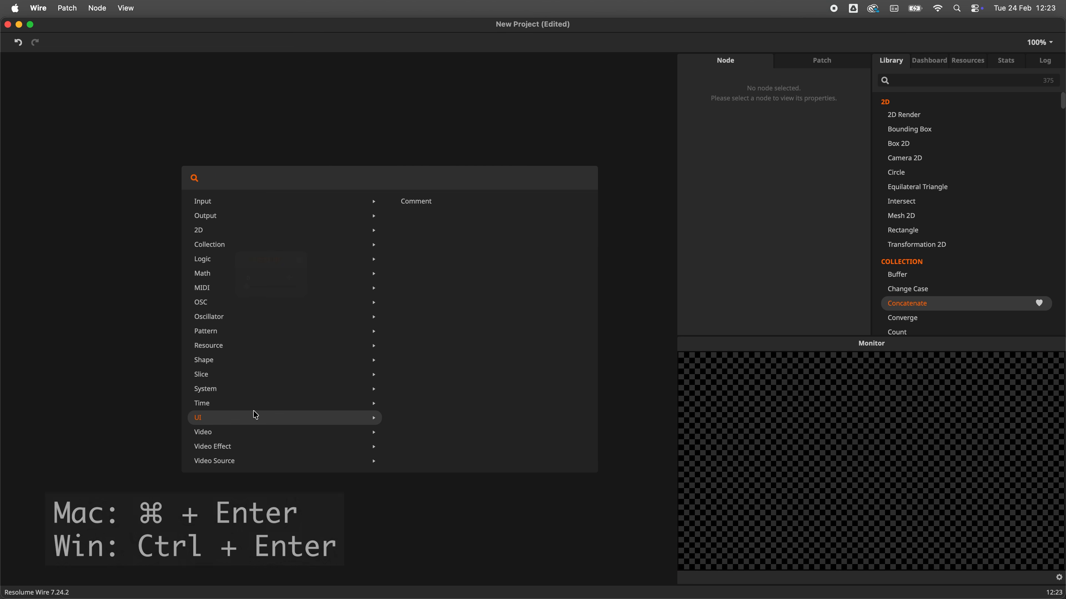
pyautogui.write('cir')
pyautogui.press('Return')
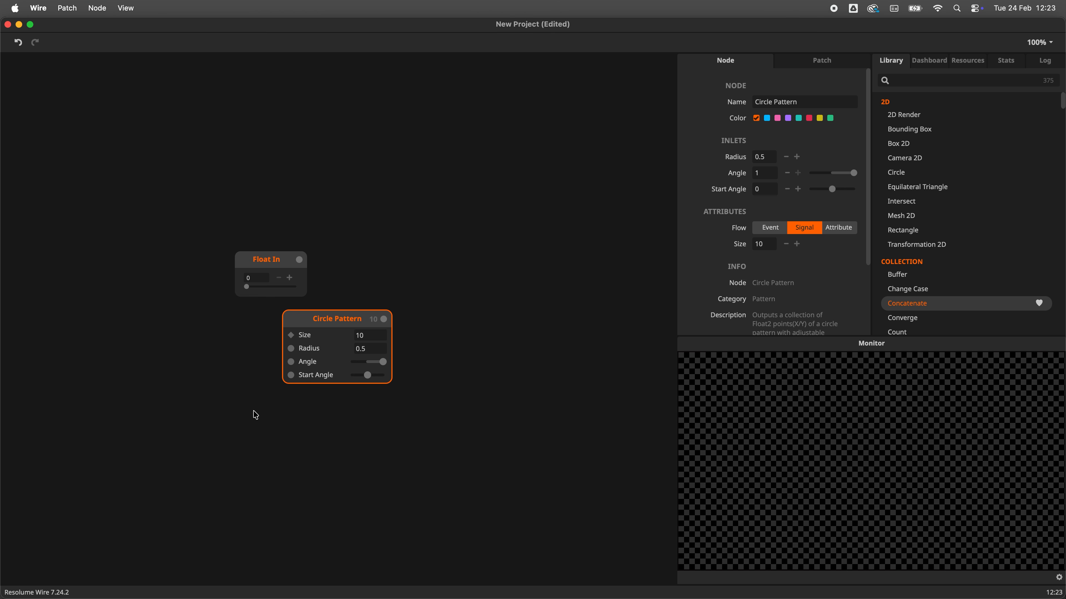
# Step: Search the Library for rec and add the Shape Rectangle node to the canvas
pyautogui.click(914, 82)
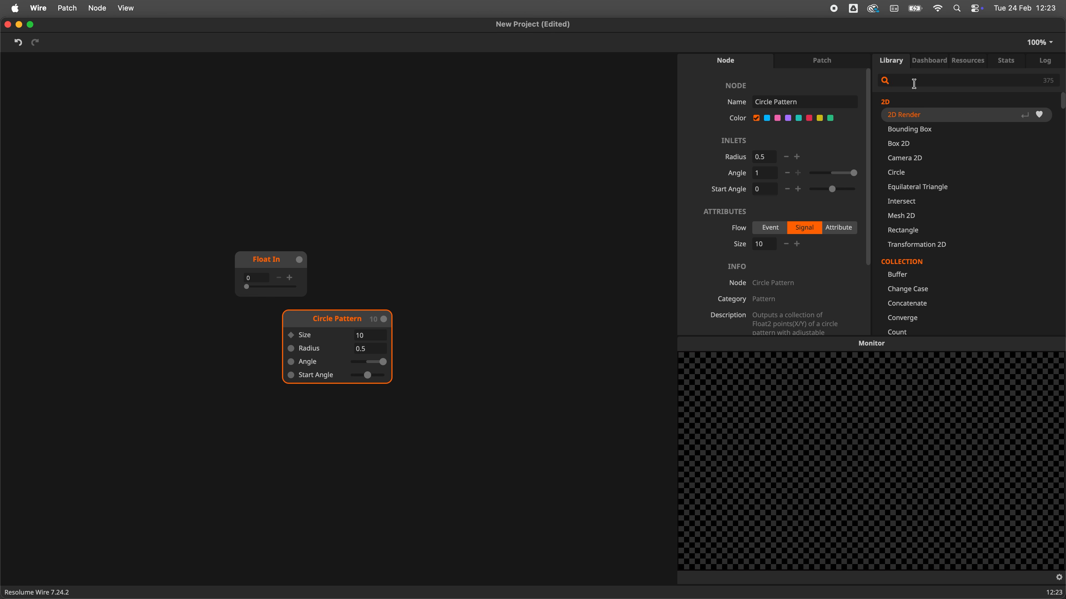
pyautogui.write('rec')
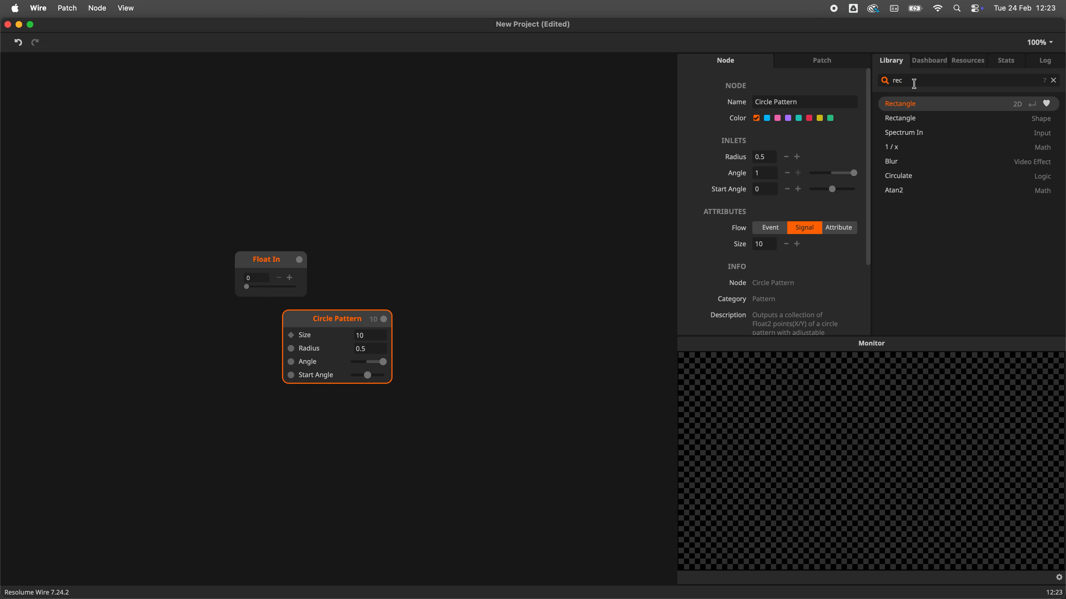
pyautogui.moveTo(930, 118); pyautogui.dragTo(538, 179)
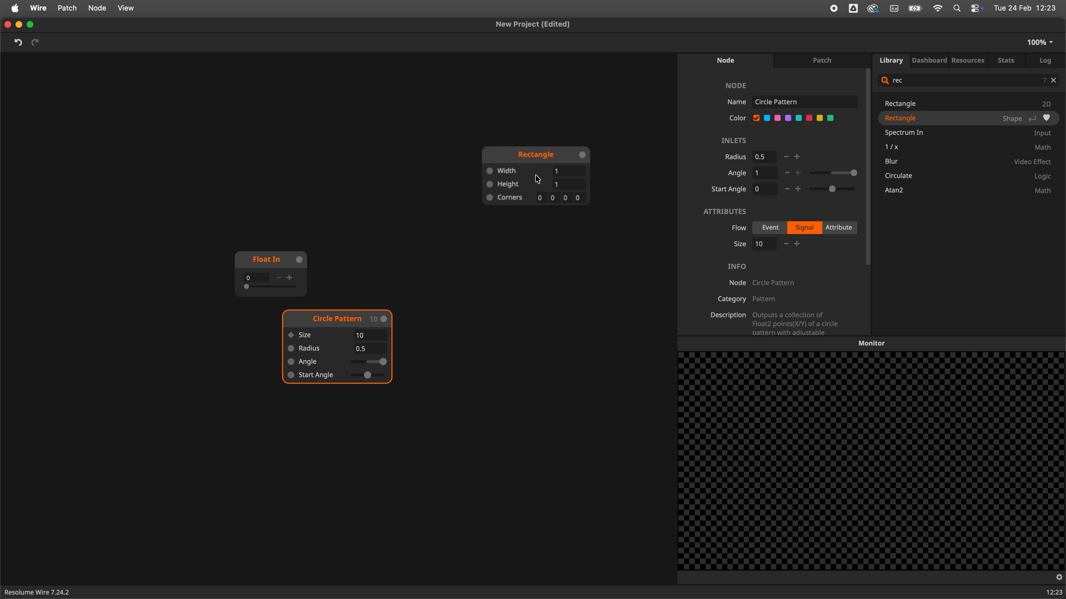
pyautogui.click(538, 180)
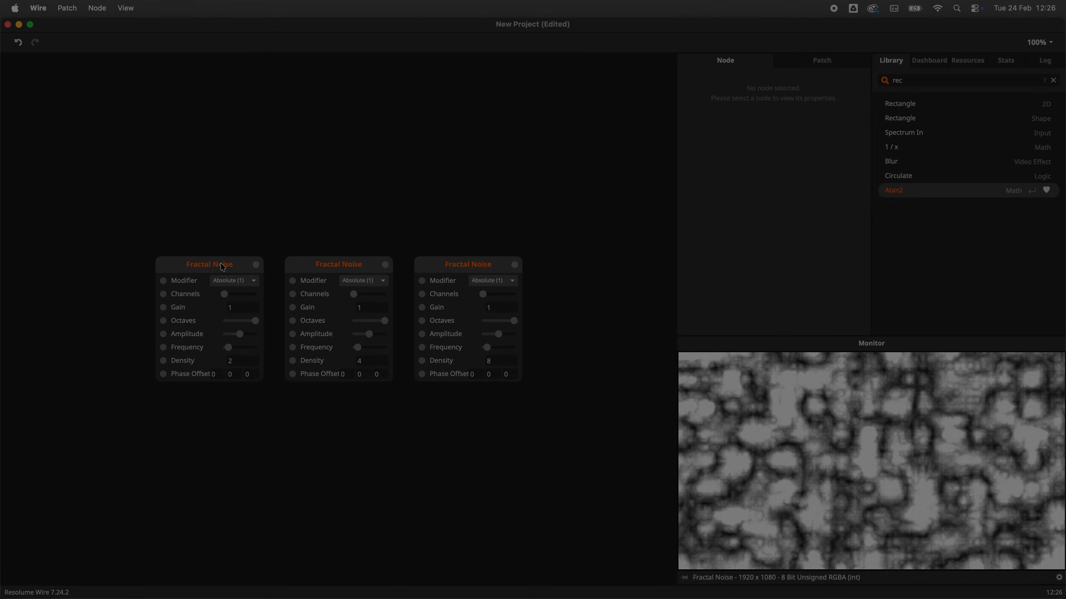
# Step: Select the three Fractal Noise nodes individually, then all together by adding to the selection and by box selection
pyautogui.click(204, 266)
pyautogui.click(358, 268)
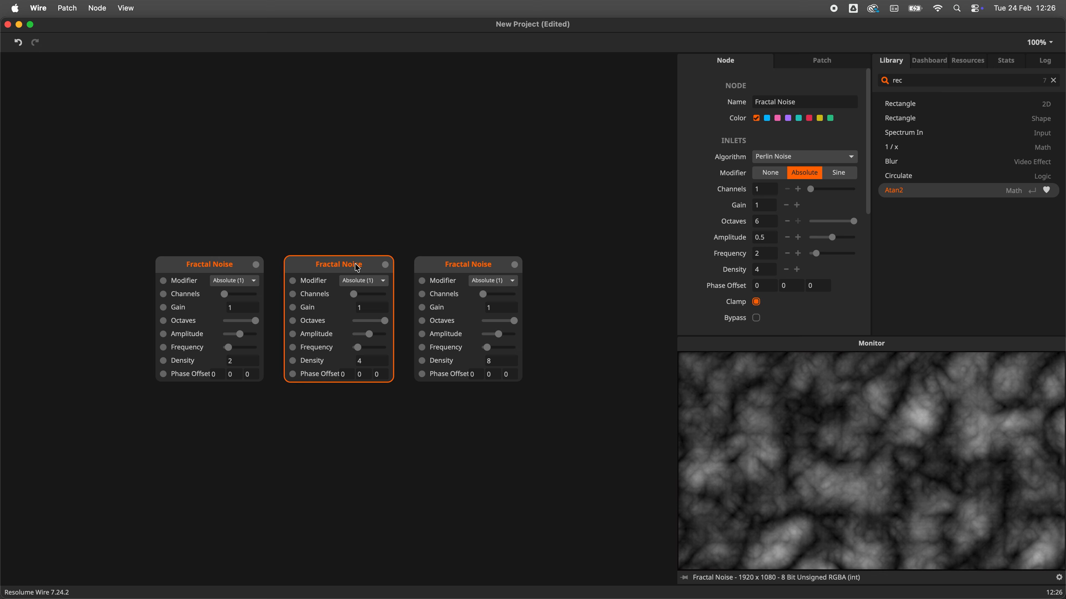
pyautogui.click(434, 266)
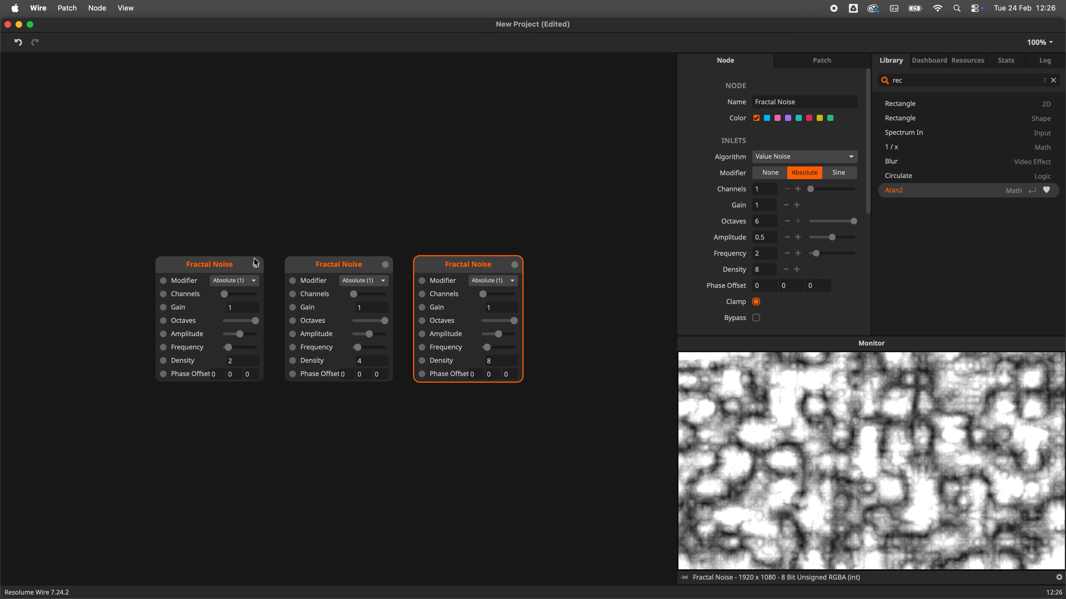
pyautogui.click(230, 266)
pyautogui.keyDown('shift'); pyautogui.click(317, 269); pyautogui.keyUp('shift')
pyautogui.keyDown('shift'); pyautogui.click(434, 269); pyautogui.keyUp('shift')
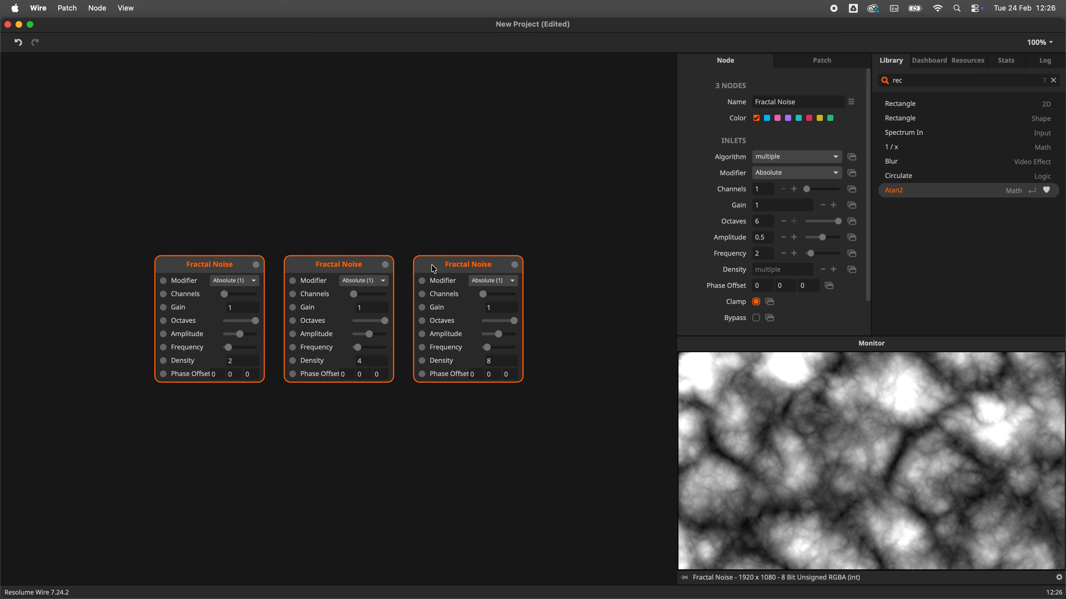
pyautogui.click(138, 212)
pyautogui.moveTo(82, 187); pyautogui.dragTo(559, 413)
pyautogui.click(559, 412)
# Step: Delete the Fractal Noise nodes, the rightmost one first, then the remaining two together
pyautogui.click(465, 263)
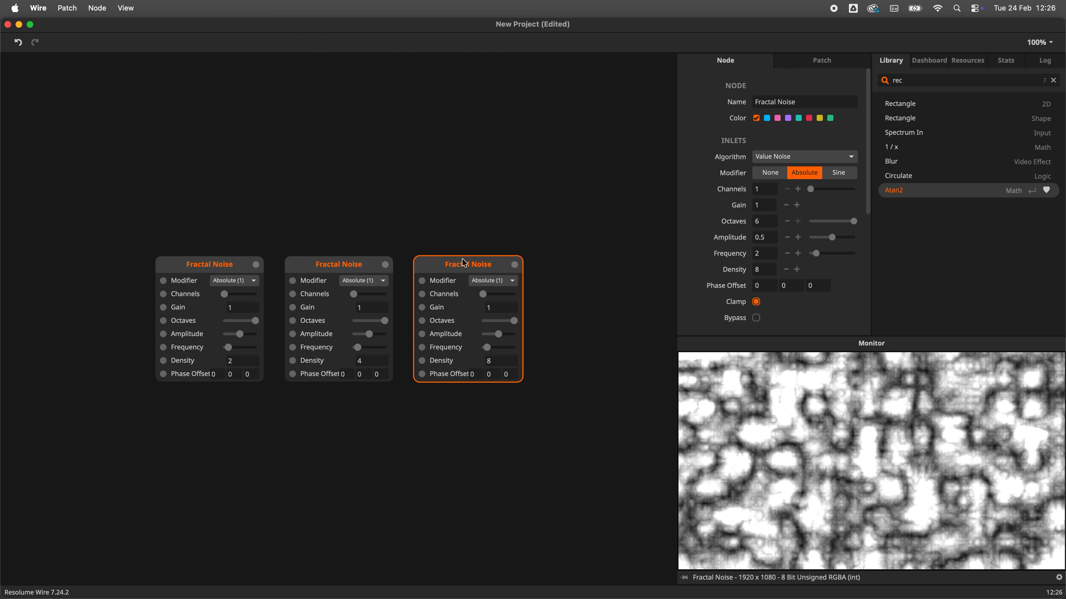
pyautogui.press('BackSpace')
pyautogui.click(349, 262)
pyautogui.moveTo(399, 223); pyautogui.dragTo(163, 399)
pyautogui.press('BackSpace')
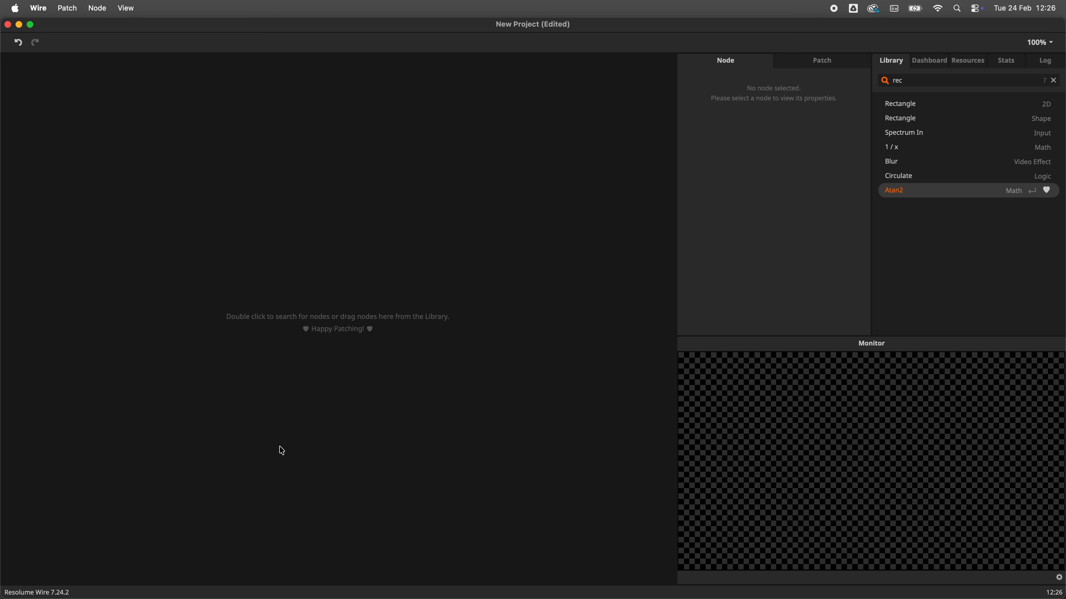
# Step: Undo the deletion to bring back the three Fractal Noise nodes
pyautogui.click(19, 43)
pyautogui.click(20, 46)
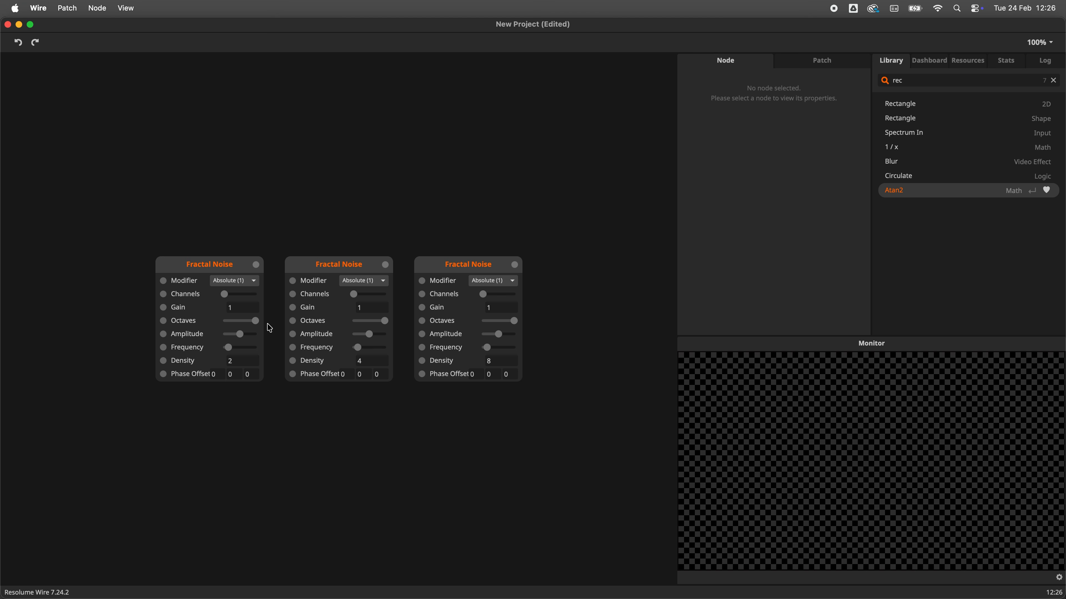
# Step: Duplicate the first Fractal Noise node above the row, then delete nodes until a single Fractal Noise node remains
pyautogui.click(222, 266)
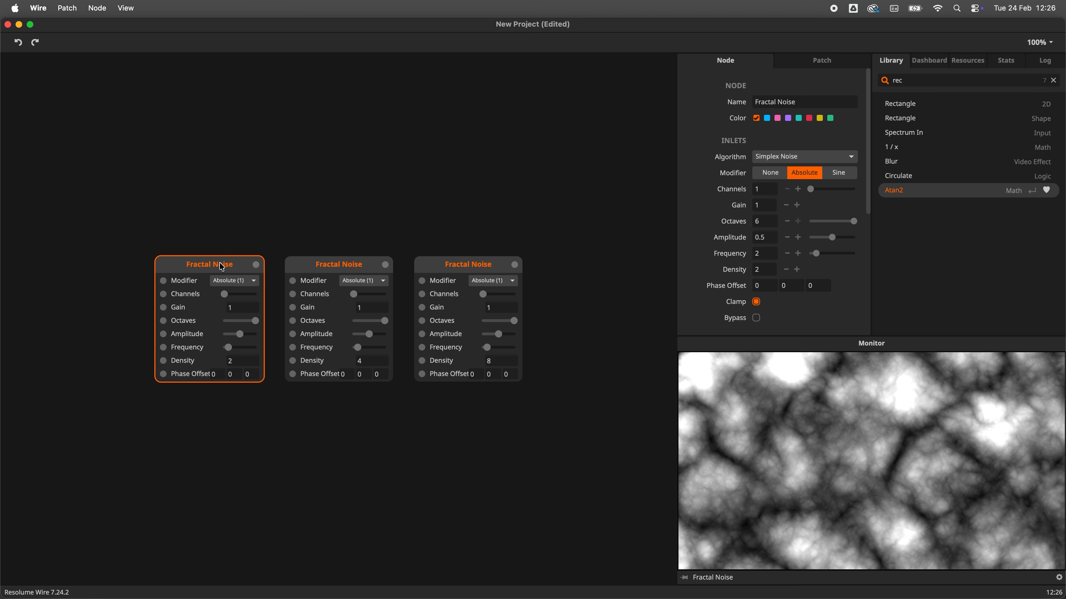
pyautogui.moveTo(222, 267); pyautogui.dragTo(221, 108)
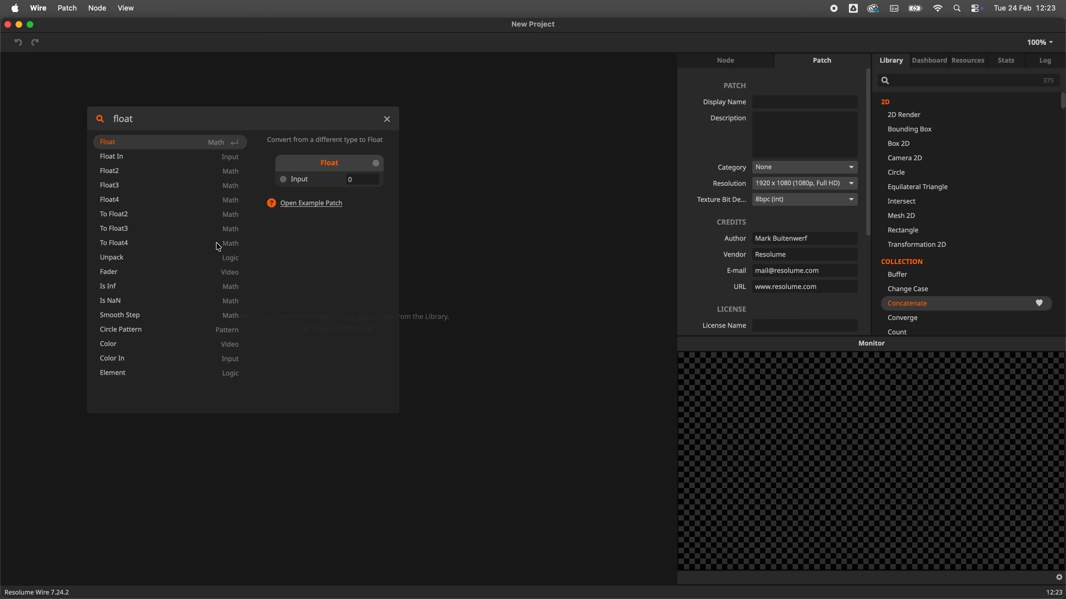
pyautogui.click(123, 158)
pyautogui.press('Return')
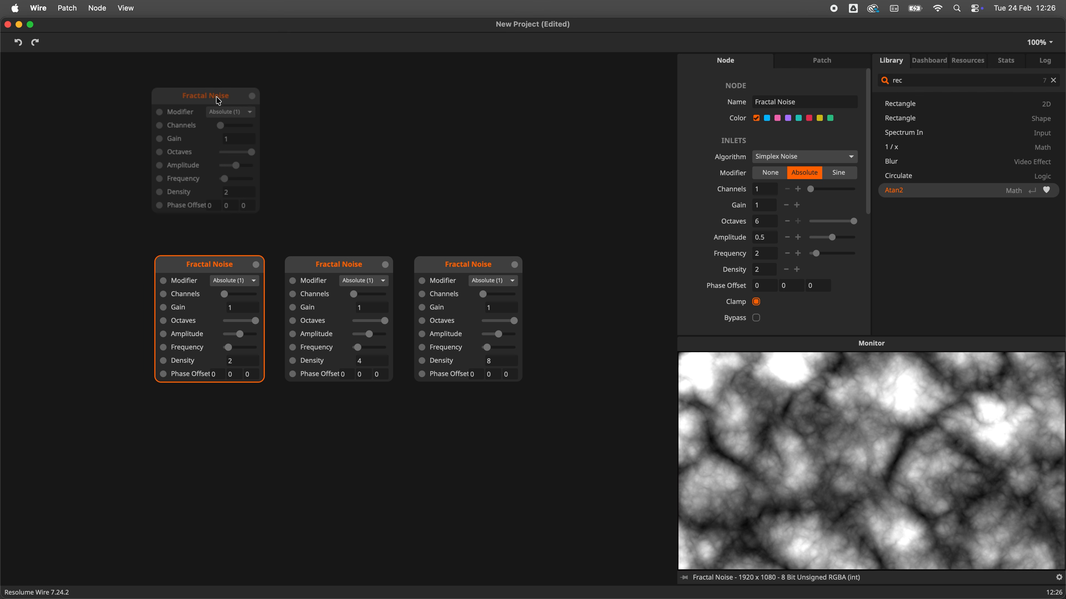
pyautogui.moveTo(221, 108); pyautogui.dragTo(221, 107)
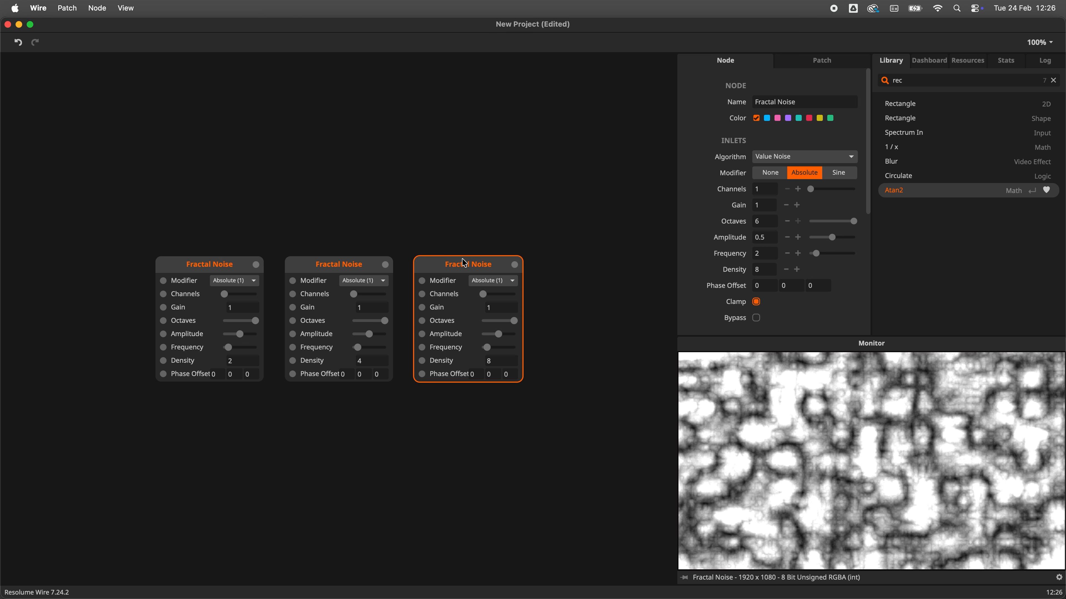
pyautogui.press('Delete')
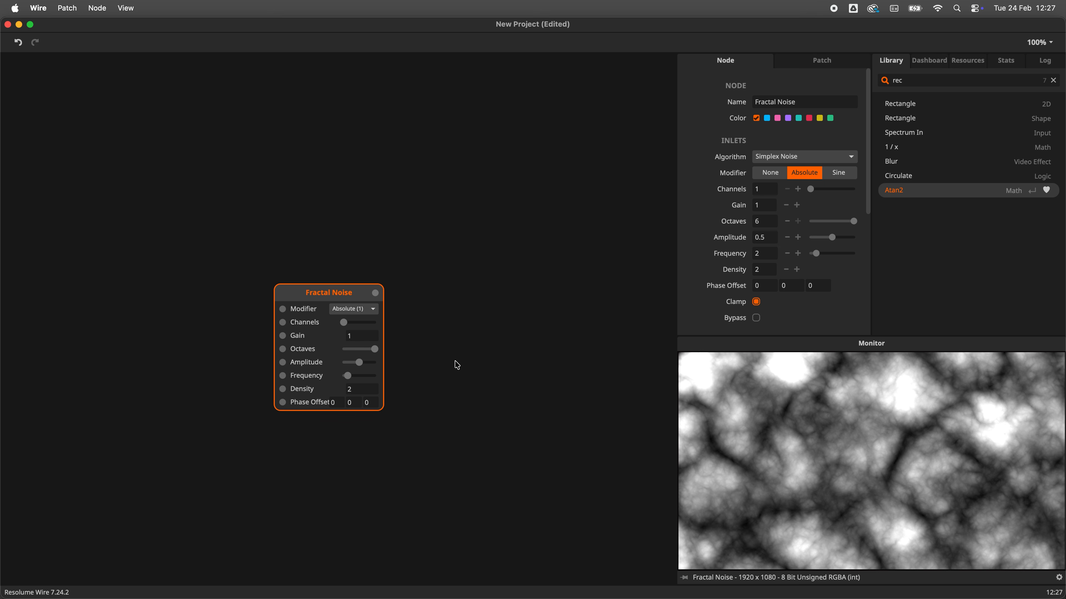
# Step: Rename the Fractal Noise node to My Noise
pyautogui.doubleClick(312, 291)
pyautogui.write('My Noise')
pyautogui.press('Return')
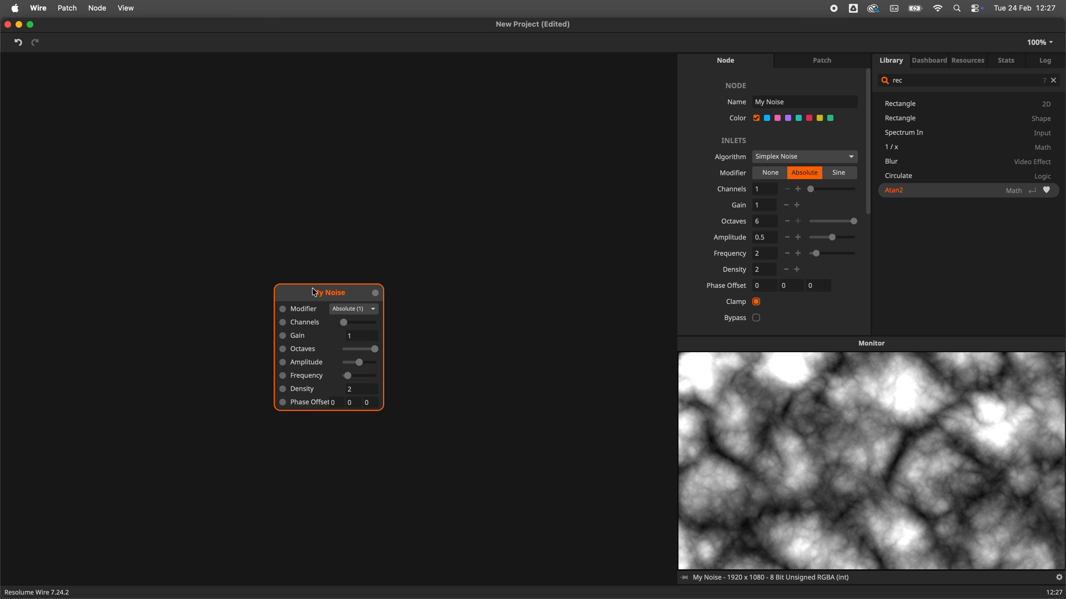
# Step: Add a Circle Pattern node beside My Noise via the cir search, preview its output values and delete it
pyautogui.moveTo(375, 294)
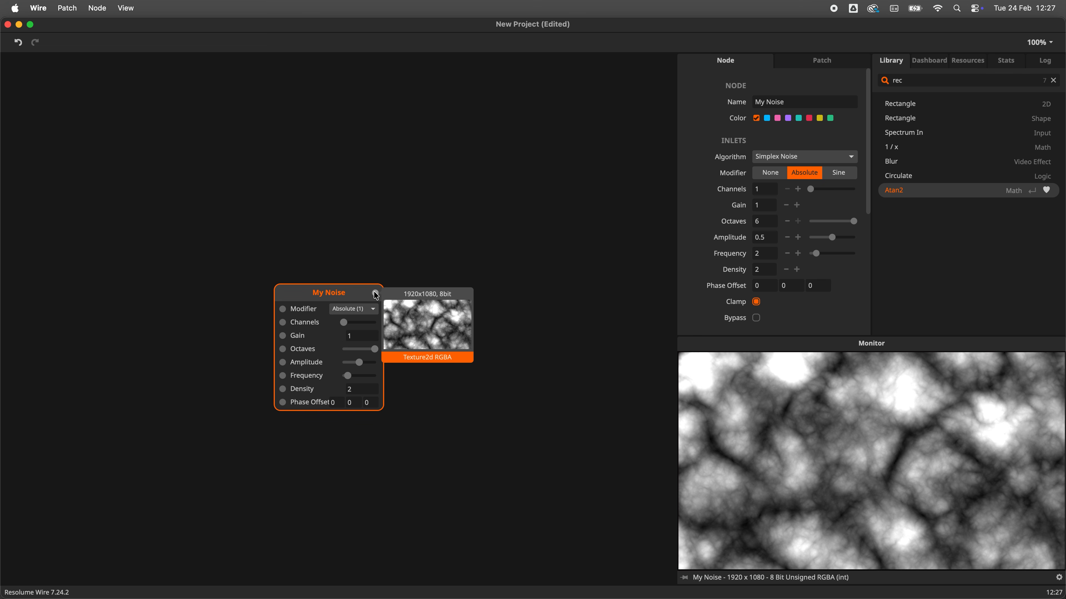
pyautogui.doubleClick(443, 321)
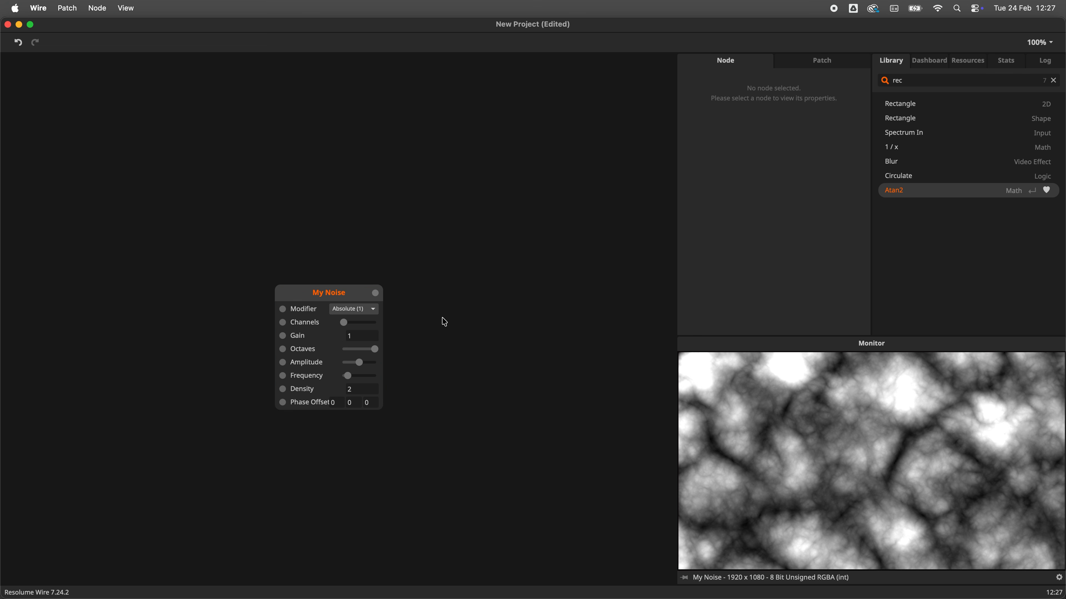
pyautogui.write('cir')
pyautogui.press('Down')
pyautogui.press('Down')
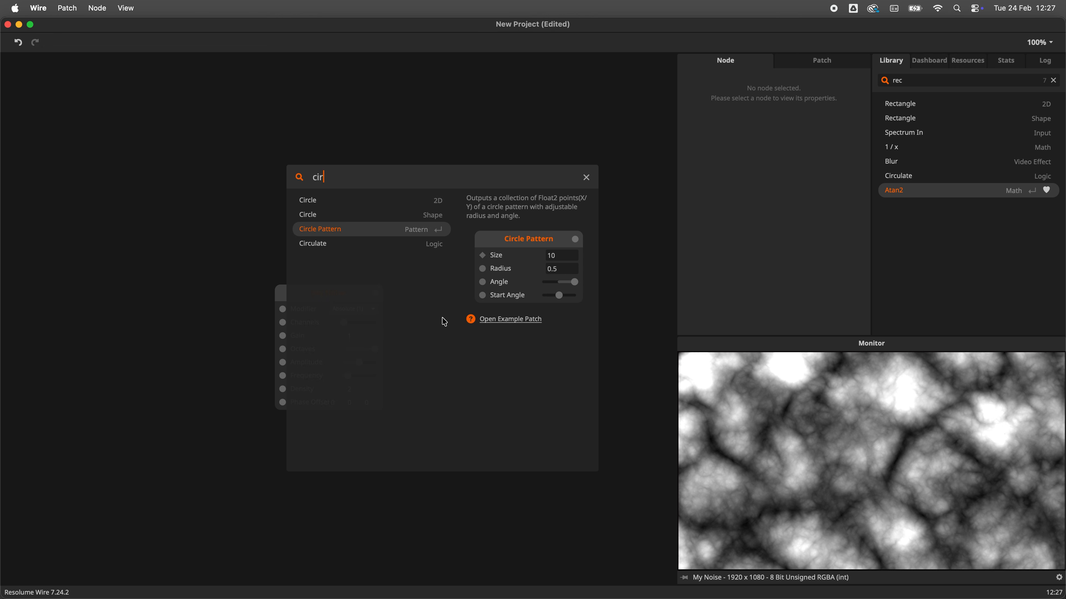
pyautogui.press('Return')
pyautogui.moveTo(444, 322); pyautogui.dragTo(415, 295)
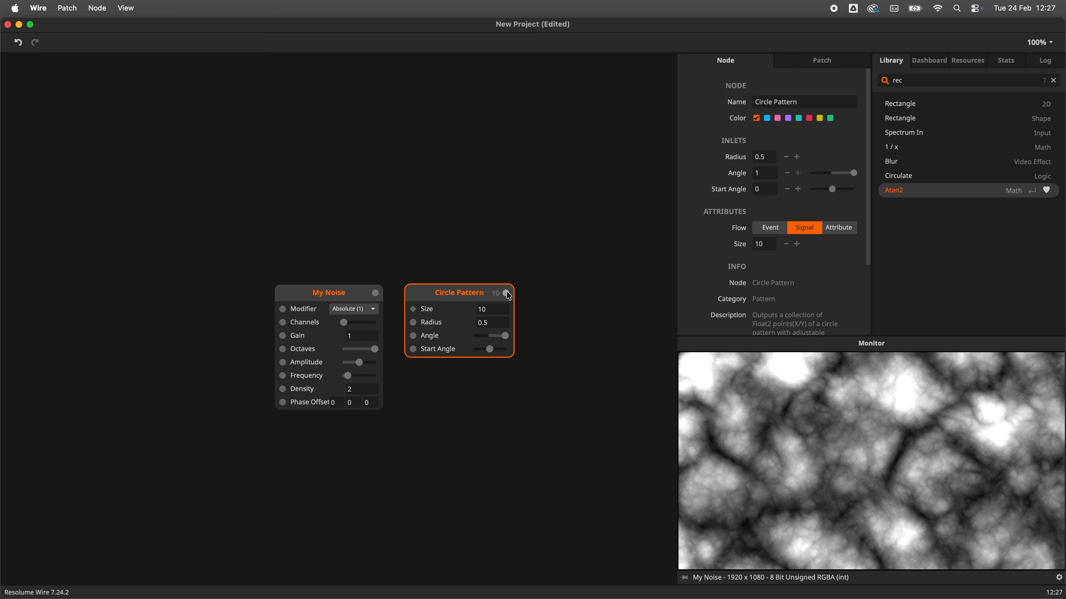
pyautogui.moveTo(508, 294)
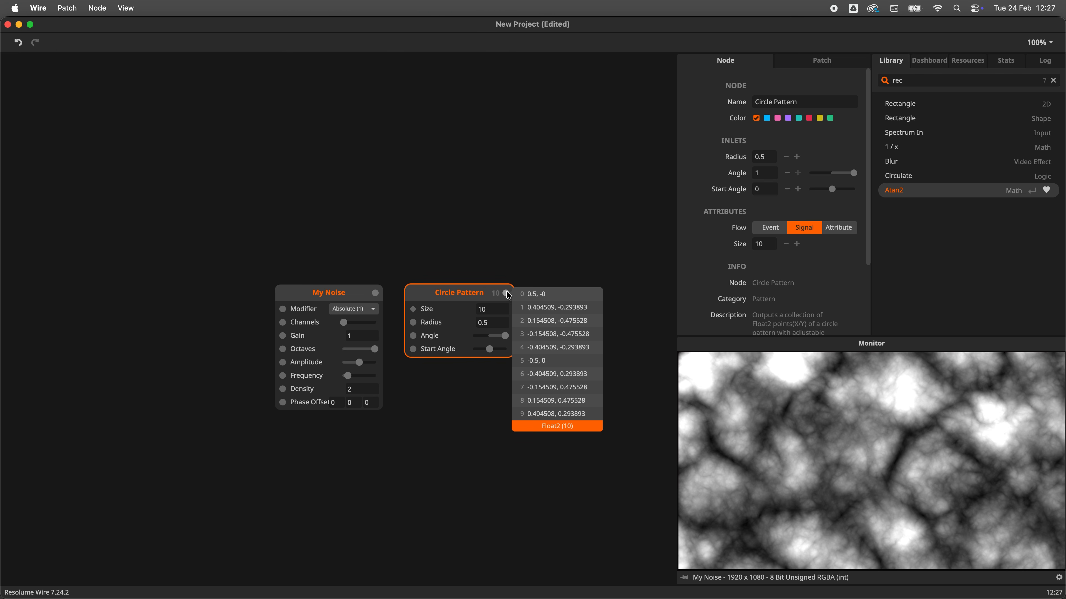
pyautogui.press('BackSpace')
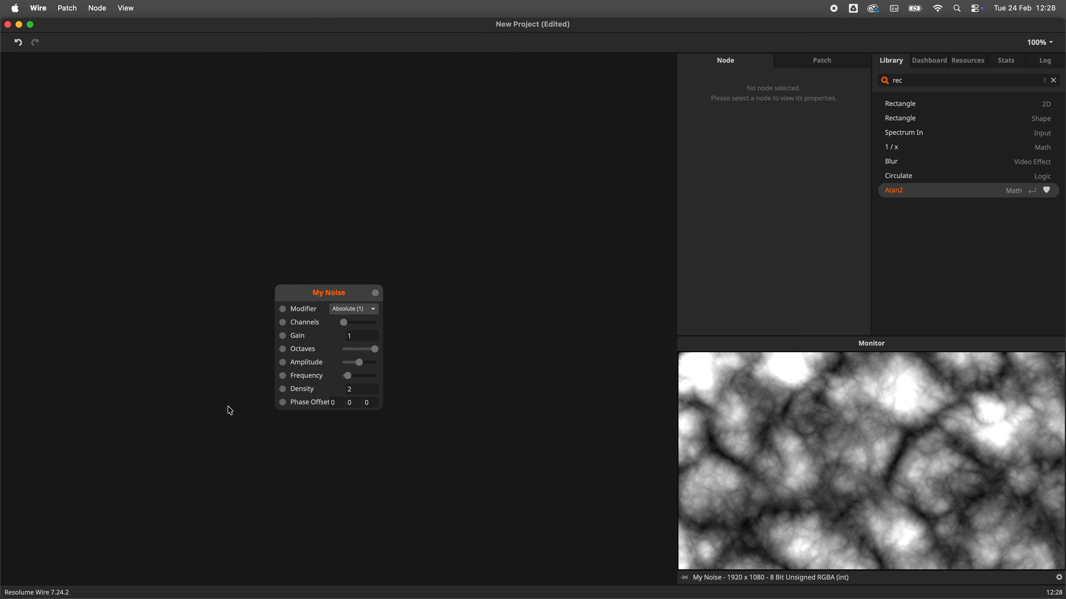
# Step: Adjust My Noise, setting Octaves to 4, Density to 6 and the last Phase Offset value to -1.2
pyautogui.moveTo(284, 322)
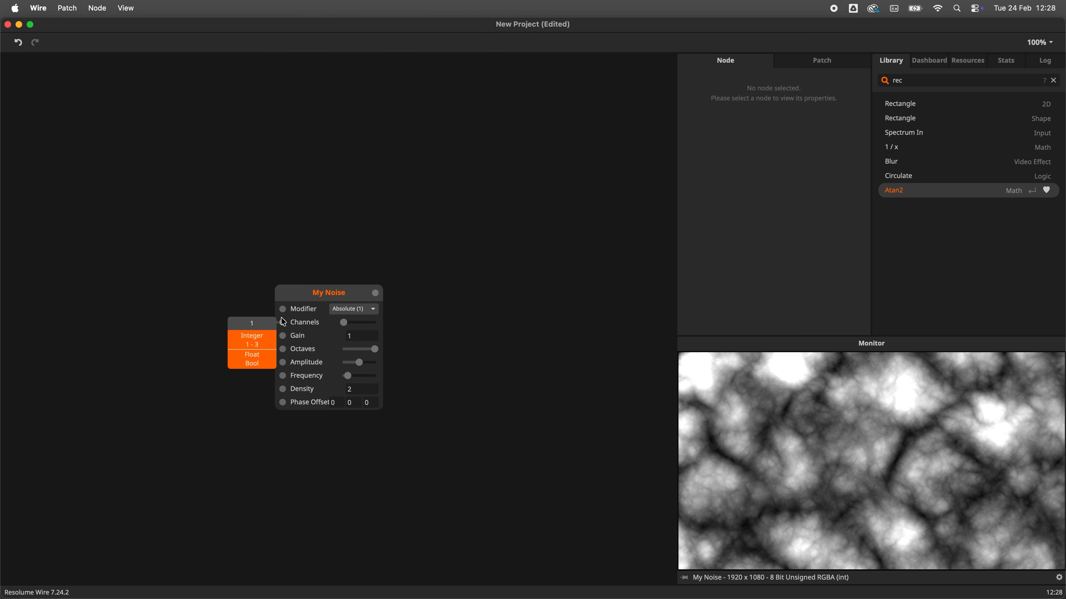
pyautogui.moveTo(283, 361)
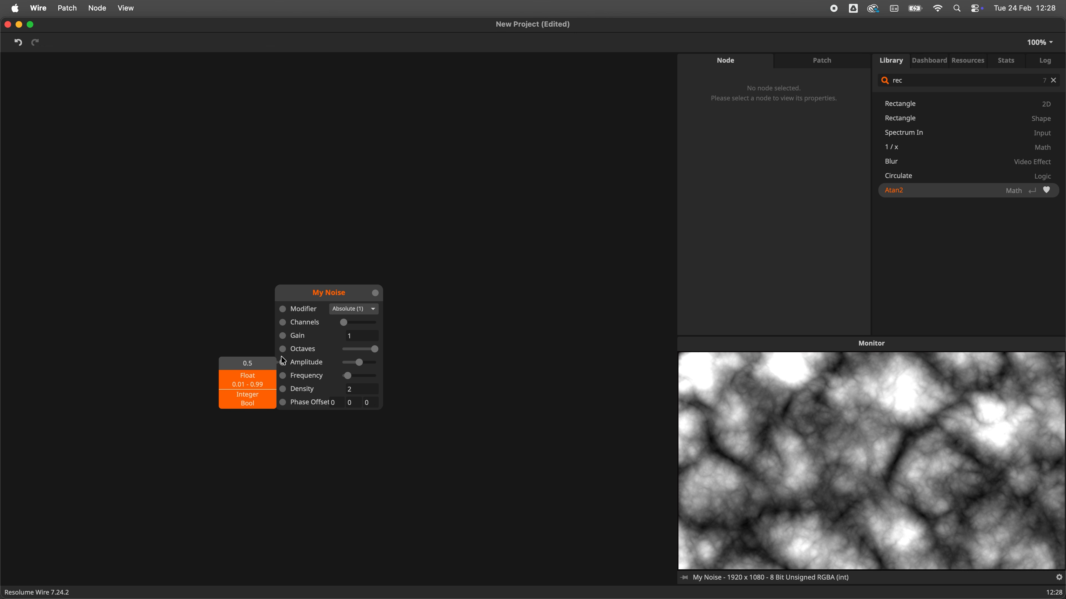
pyautogui.moveTo(281, 404)
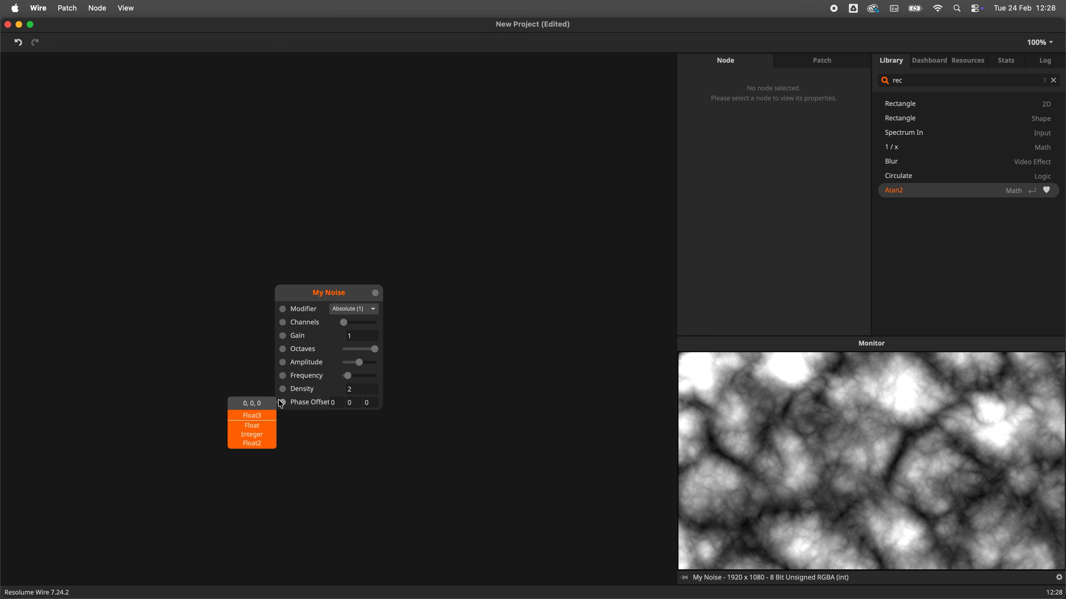
pyautogui.moveTo(374, 349)
pyautogui.mouseDown()
pyautogui.moveTo(346, 352)
pyautogui.moveTo(369, 350)
pyautogui.mouseUp()
pyautogui.moveTo(363, 392); pyautogui.dragTo(345, 174)
pyautogui.moveTo(369, 350)
pyautogui.mouseDown()
pyautogui.moveTo(351, 354)
pyautogui.moveTo(361, 352)
pyautogui.mouseUp()
pyautogui.moveTo(374, 404); pyautogui.dragTo(385, 473)
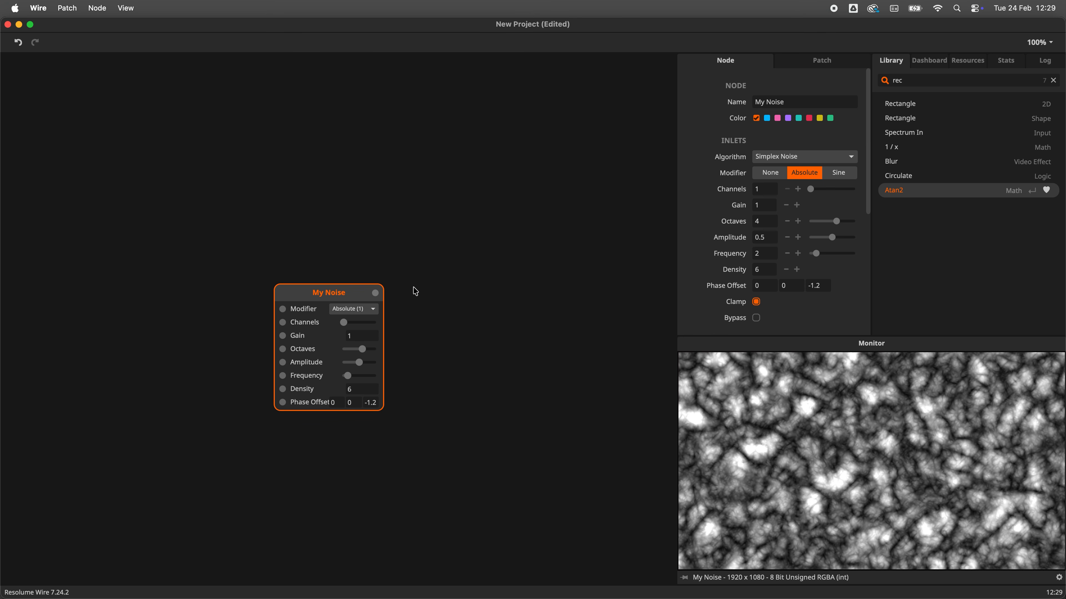
# Step: Drag a connection from My Noise's output and add a connected Bendoscope node by searching for b
pyautogui.moveTo(381, 297)
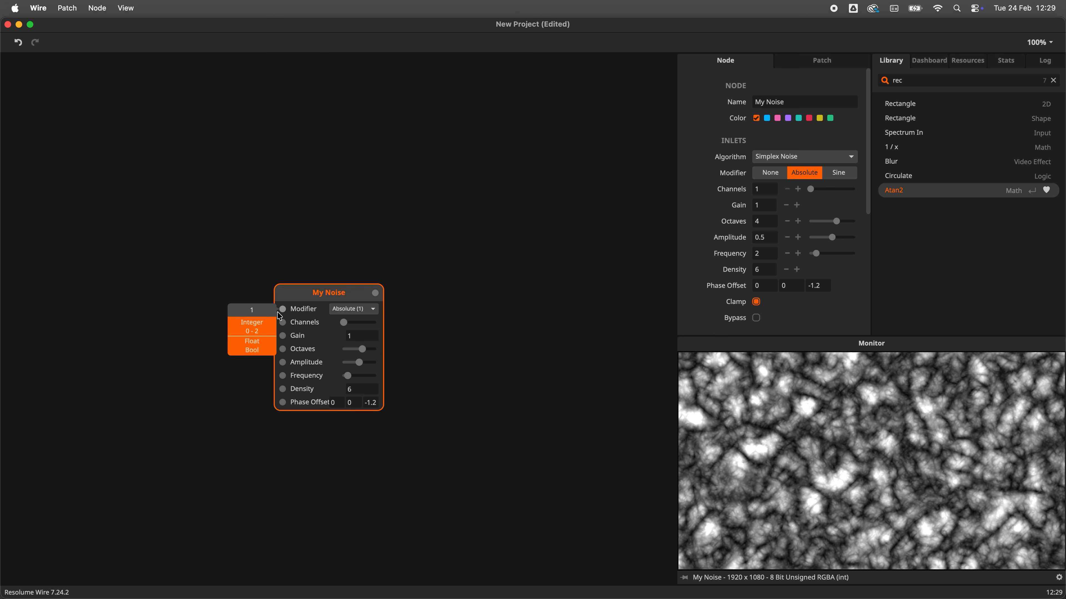
pyautogui.moveTo(375, 293); pyautogui.dragTo(438, 310)
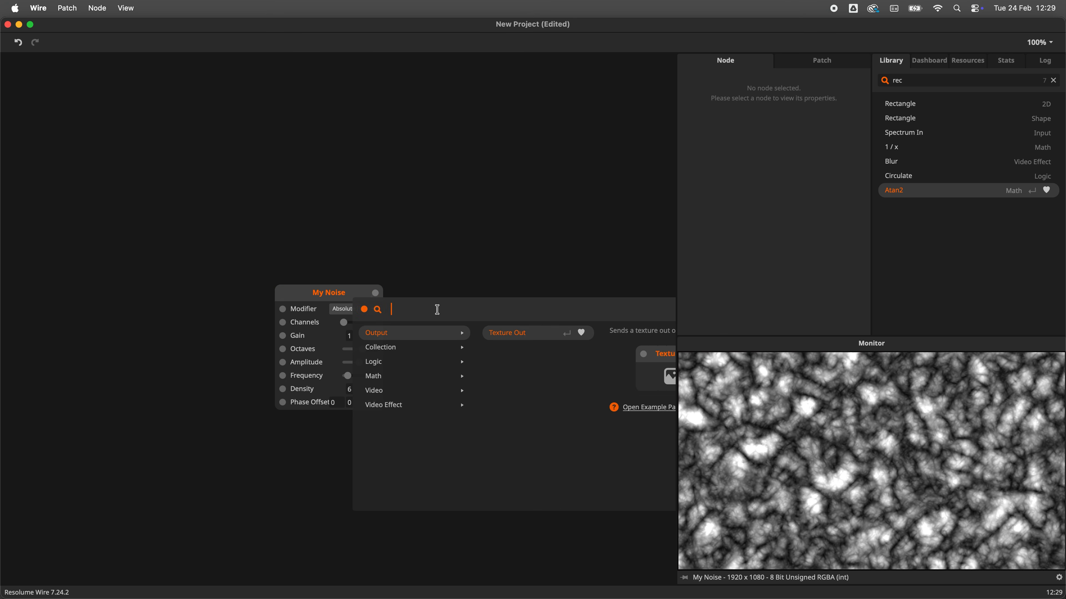
pyautogui.write('b')
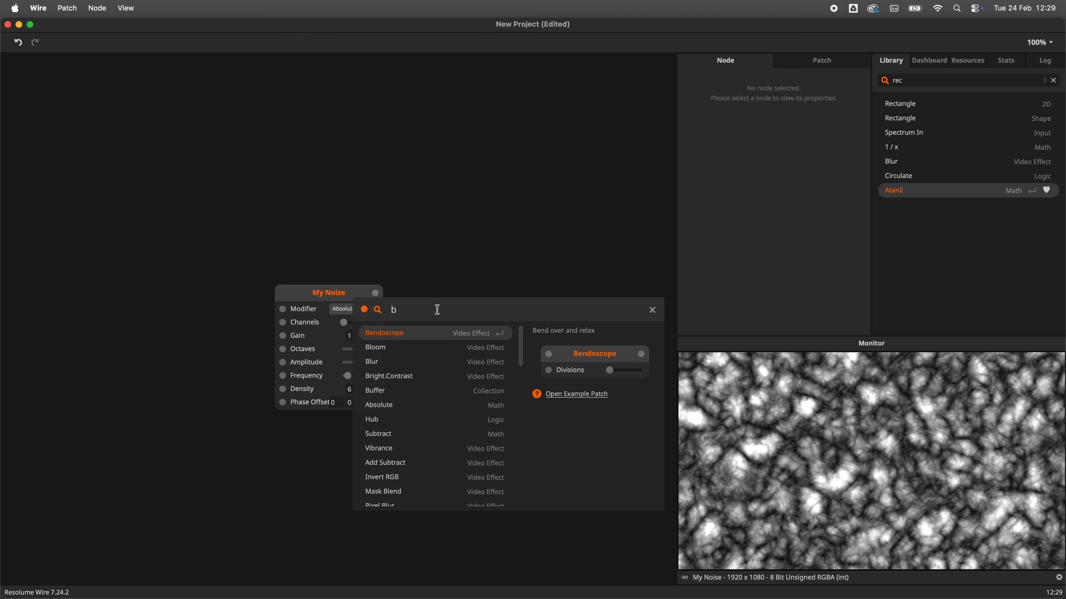
pyautogui.press('Return')
pyautogui.moveTo(440, 313)
pyautogui.moveTo(506, 324)
pyautogui.mouseDown()
pyautogui.moveTo(517, 306)
pyautogui.moveTo(521, 317)
pyautogui.mouseUp()
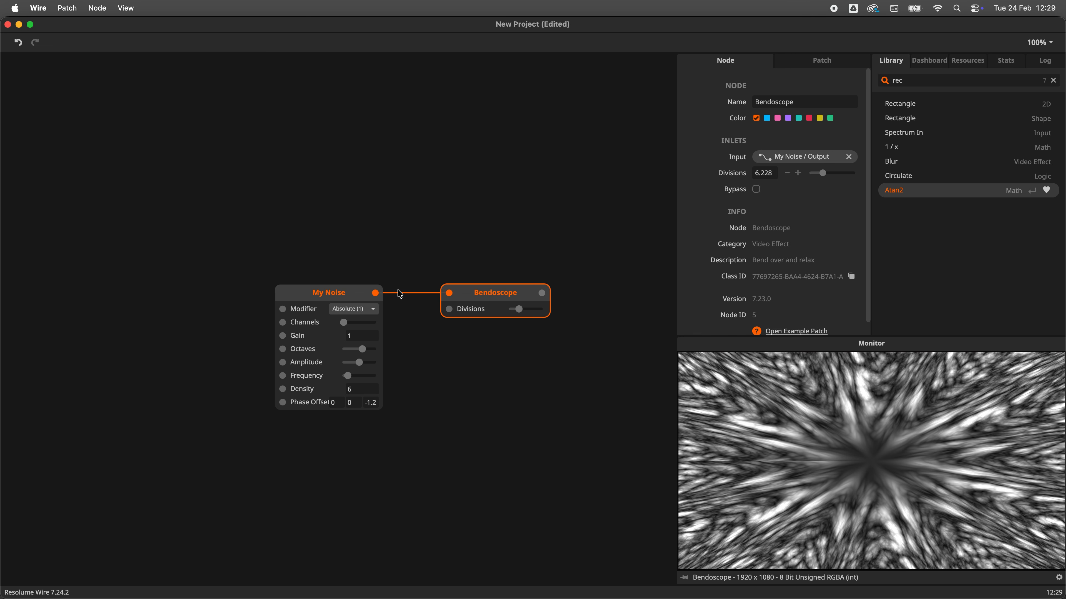
# Step: Select My Noise and then the connection to Bendoscope to preview the signal passing through it
pyautogui.click(326, 289)
pyautogui.click(428, 273)
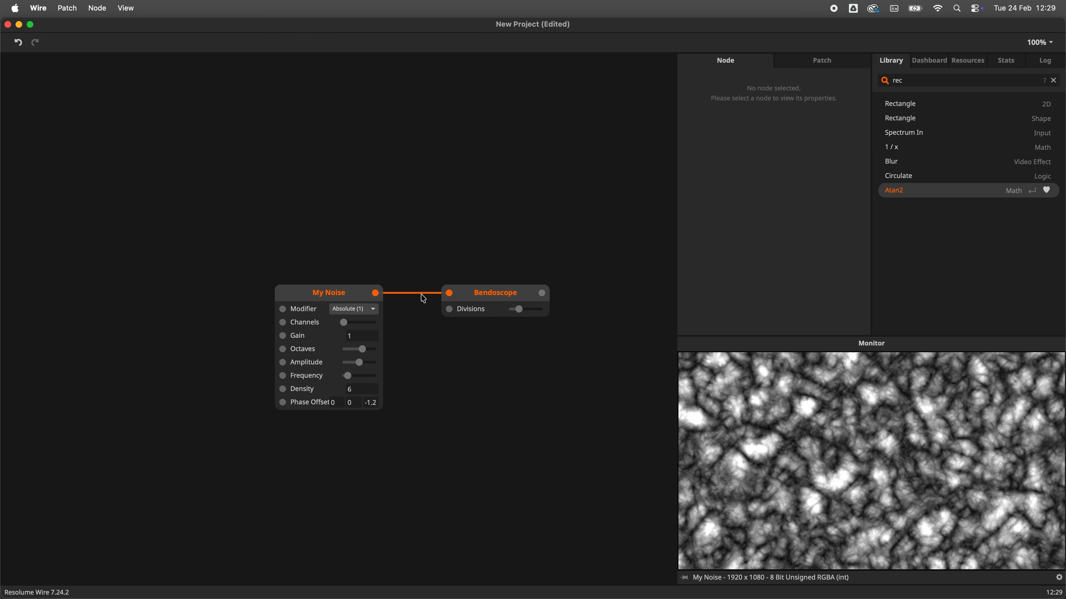
# Step: Select the Sine Oscillator node and preview its output value
pyautogui.moveTo(376, 297)
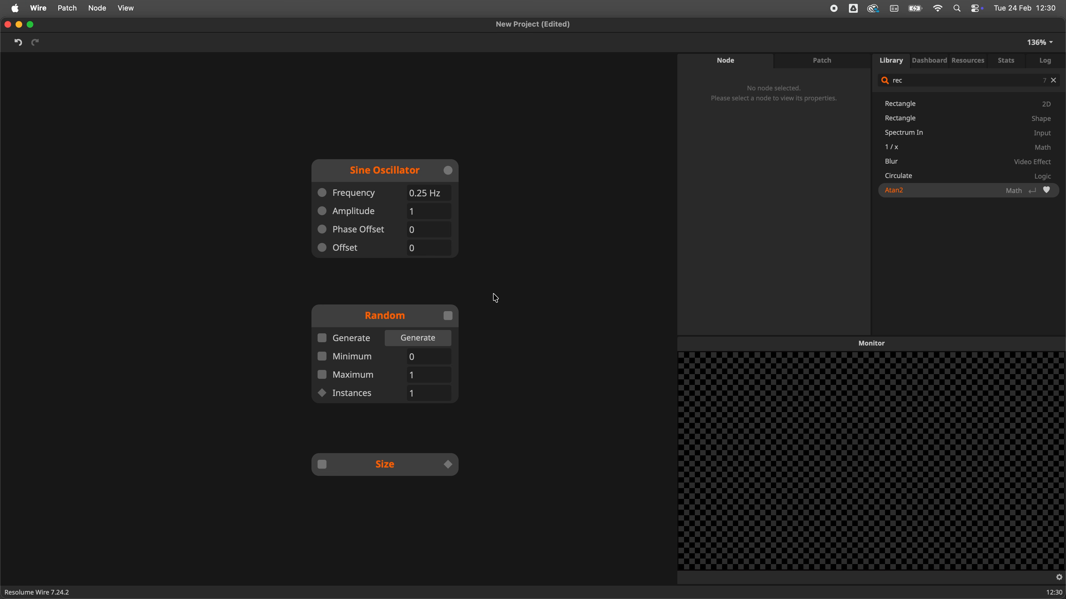
pyautogui.click(359, 168)
pyautogui.moveTo(451, 175)
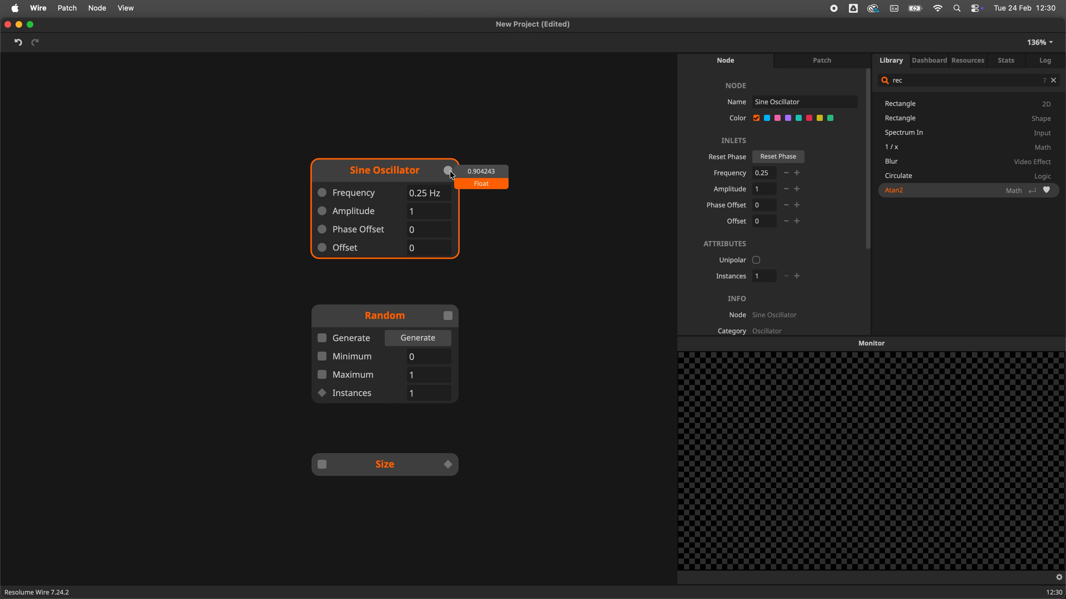
# Step: Select the Random node and trigger Generate four times
pyautogui.click(391, 313)
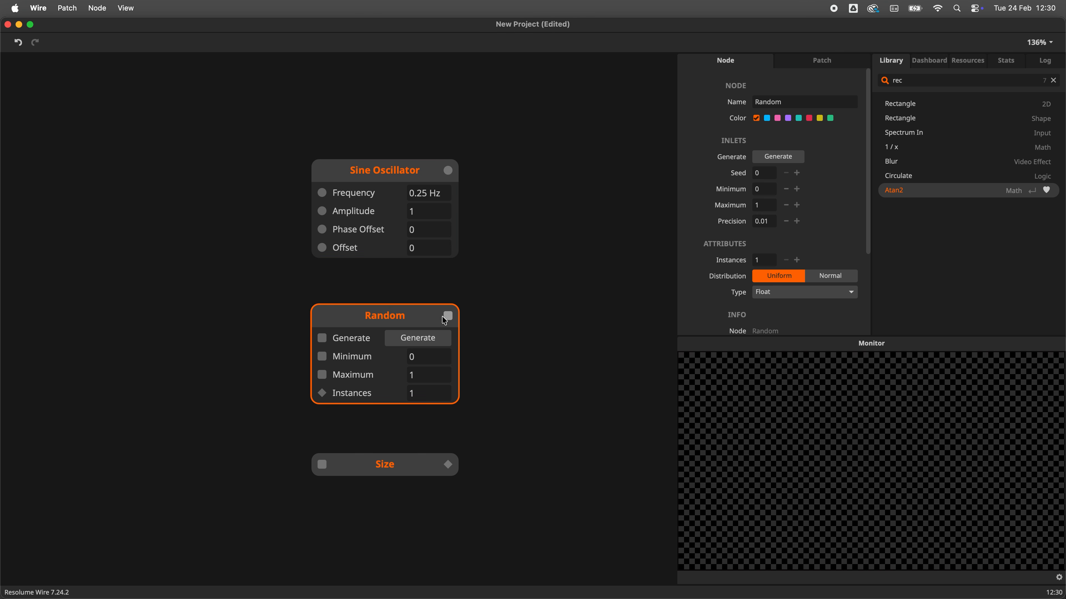
pyautogui.click(442, 343)
pyautogui.click(442, 343)
pyautogui.click(442, 343)
pyautogui.click(442, 343)
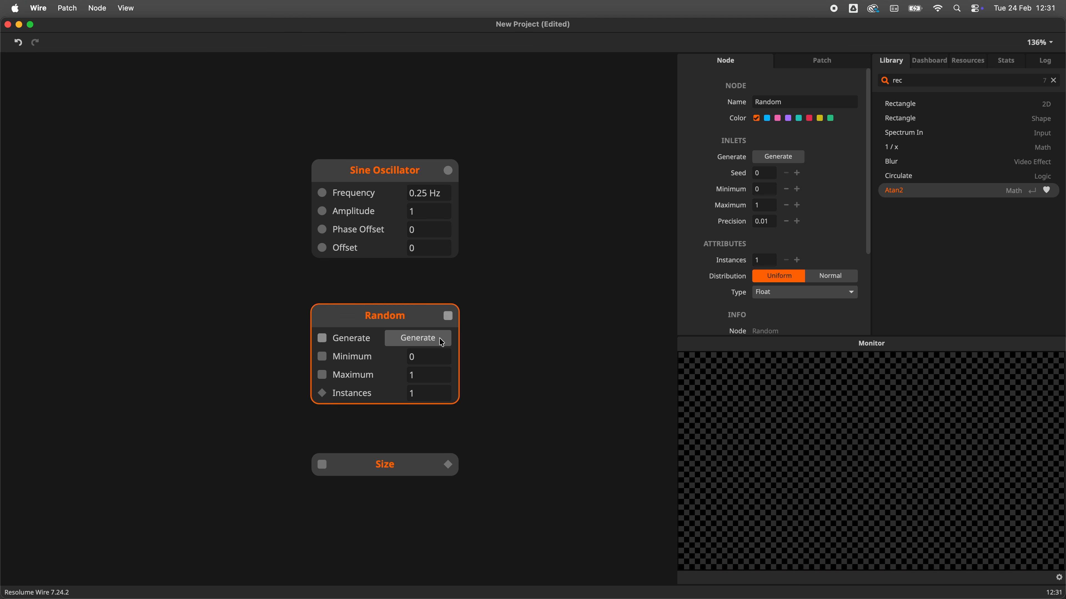
# Step: Expose the Random node's Instances inlet as an Instances parameter node set to 12
pyautogui.click(398, 471)
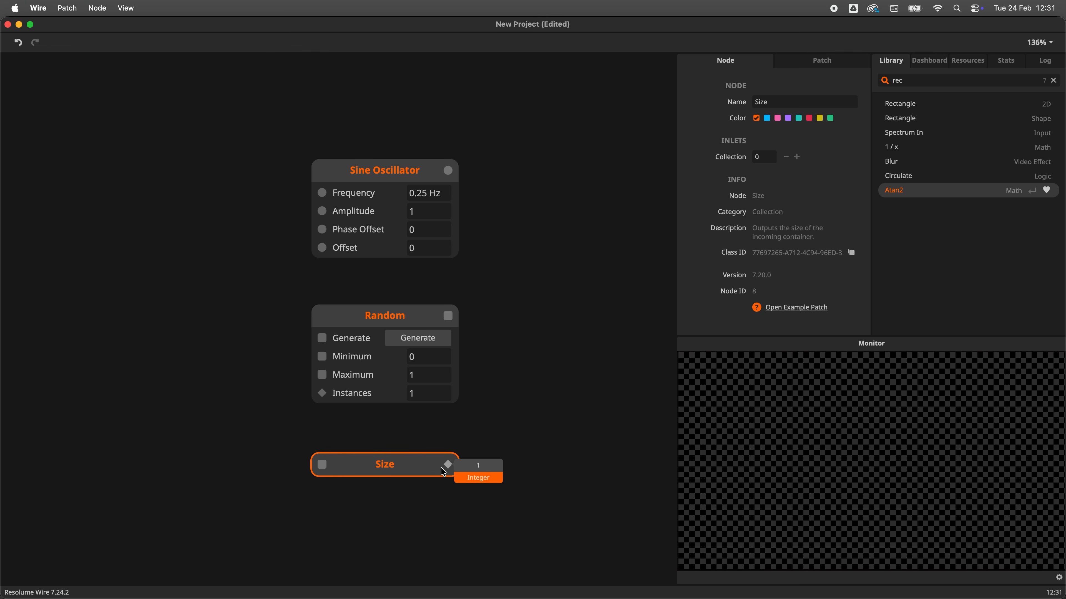
pyautogui.doubleClick(322, 393)
pyautogui.doubleClick(185, 414)
pyautogui.write('12')
pyautogui.moveTo(247, 317); pyautogui.dragTo(215, 405)
pyautogui.press('Return')
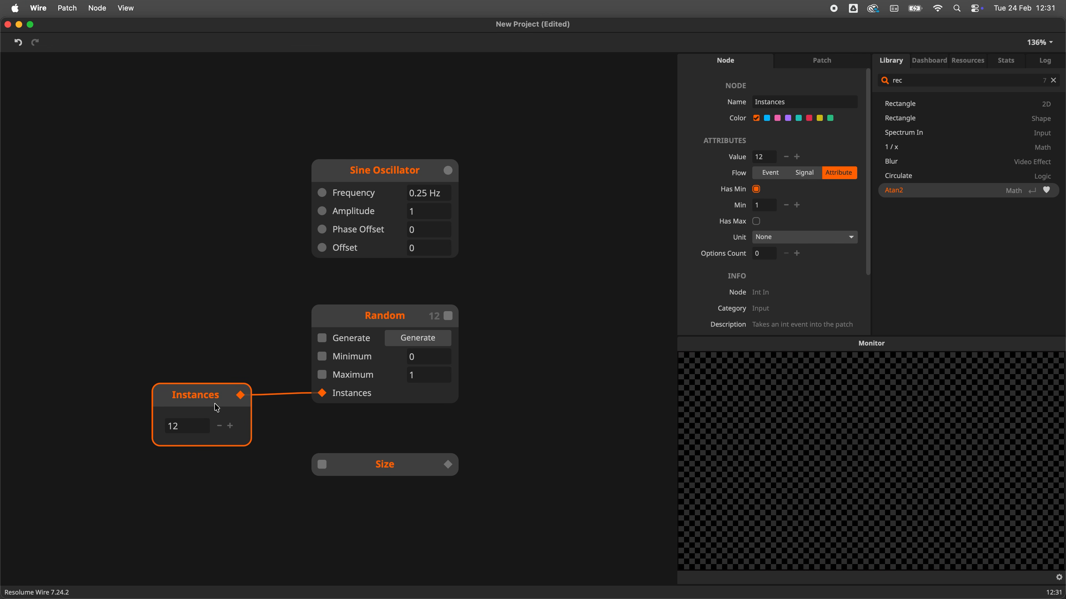
# Step: Expose the Sine Oscillator's Frequency inlet as a Frequency parameter node and move it to the left
pyautogui.click(814, 65)
pyautogui.click(575, 365)
pyautogui.doubleClick(322, 193)
pyautogui.moveTo(241, 171); pyautogui.dragTo(197, 170)
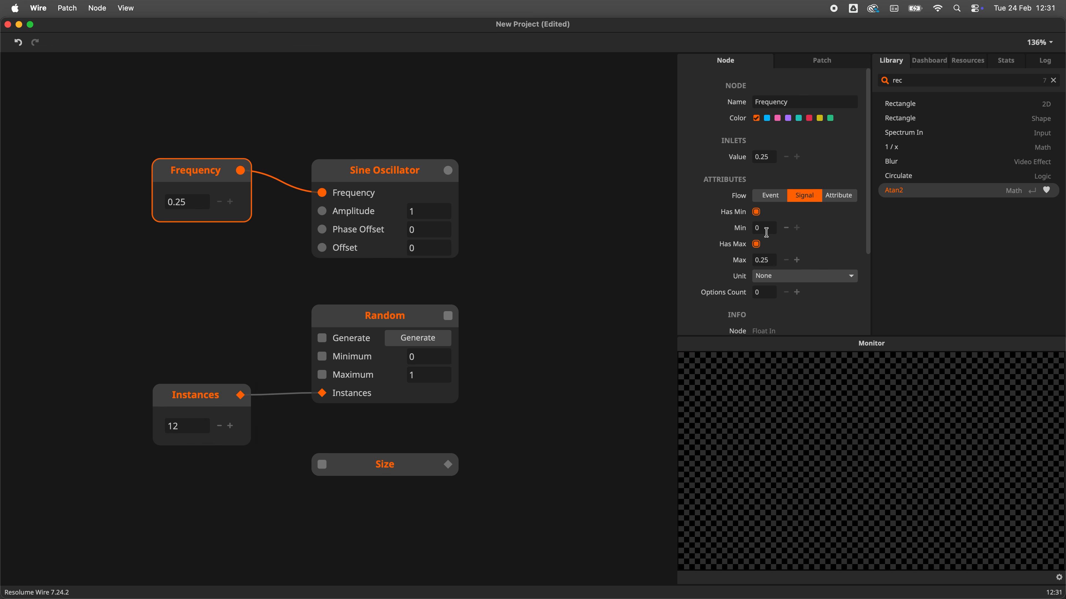
# Step: Open the patch properties and save the patch for use in Resolume Arena
pyautogui.click(579, 281)
pyautogui.click(822, 60)
pyautogui.click(805, 167)
pyautogui.click(788, 204)
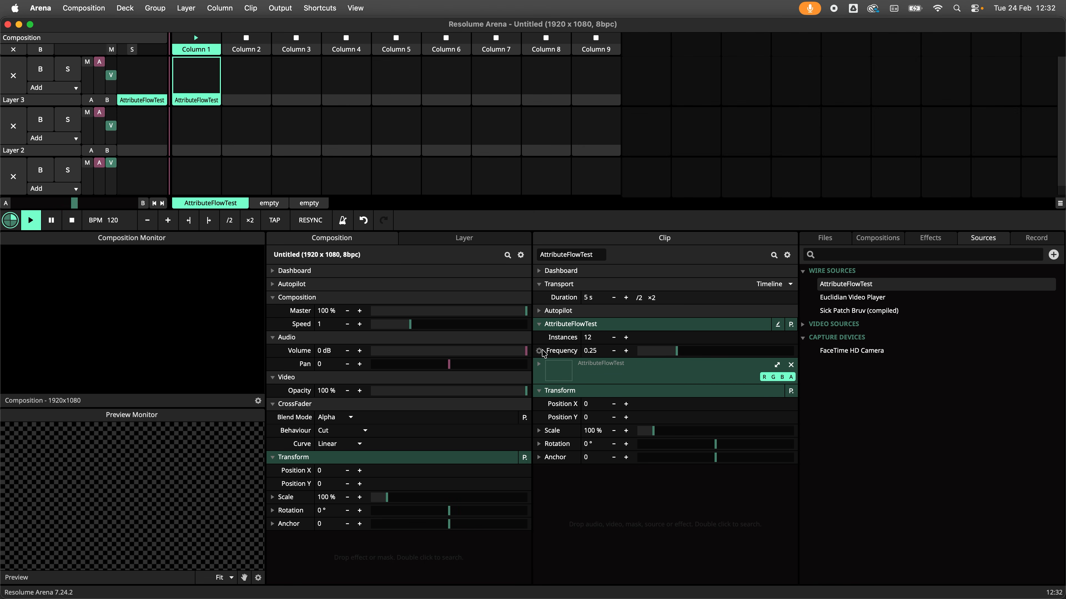
pyautogui.click(539, 354)
pyautogui.click(489, 204)
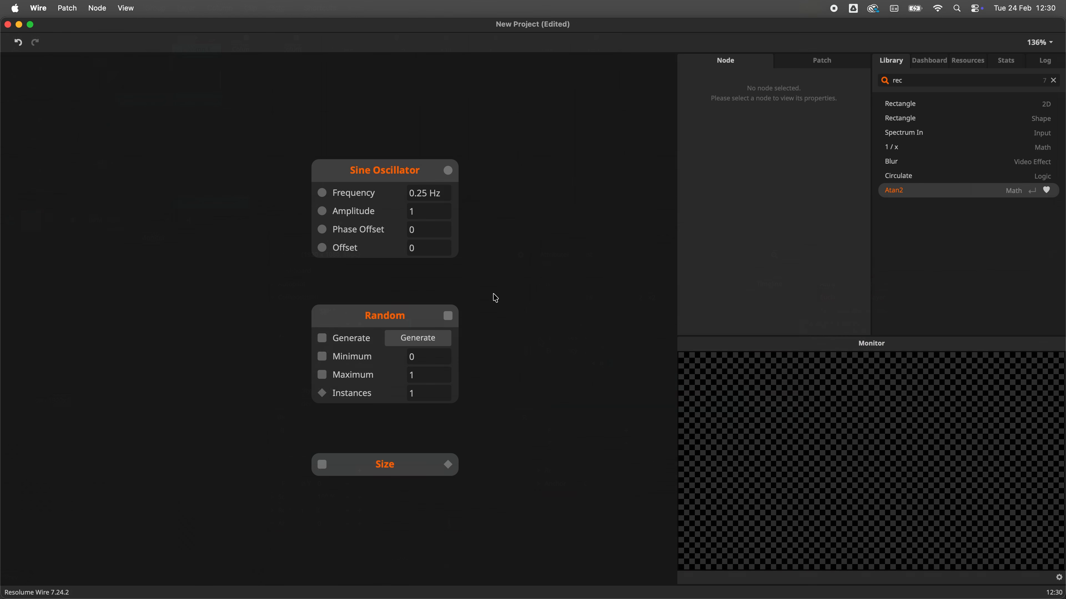
# Step: Select the Sine Oscillator node and preview its output value again
pyautogui.click(360, 176)
pyautogui.moveTo(452, 175)
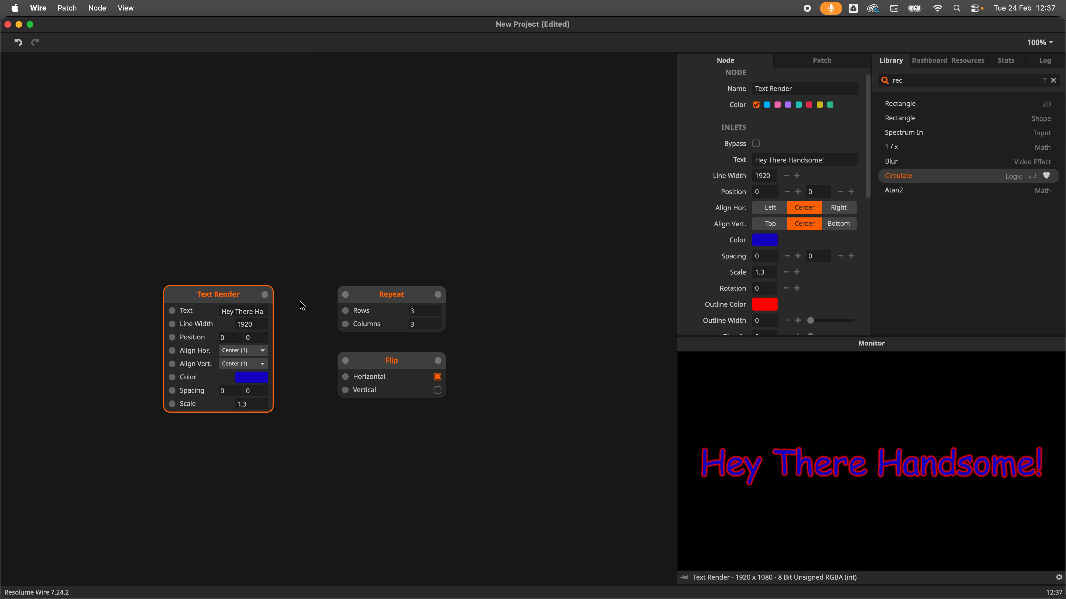
# Step: Connect Text Render's output to the Repeat node, preview it, then remove that connection
pyautogui.moveTo(264, 295); pyautogui.dragTo(344, 302)
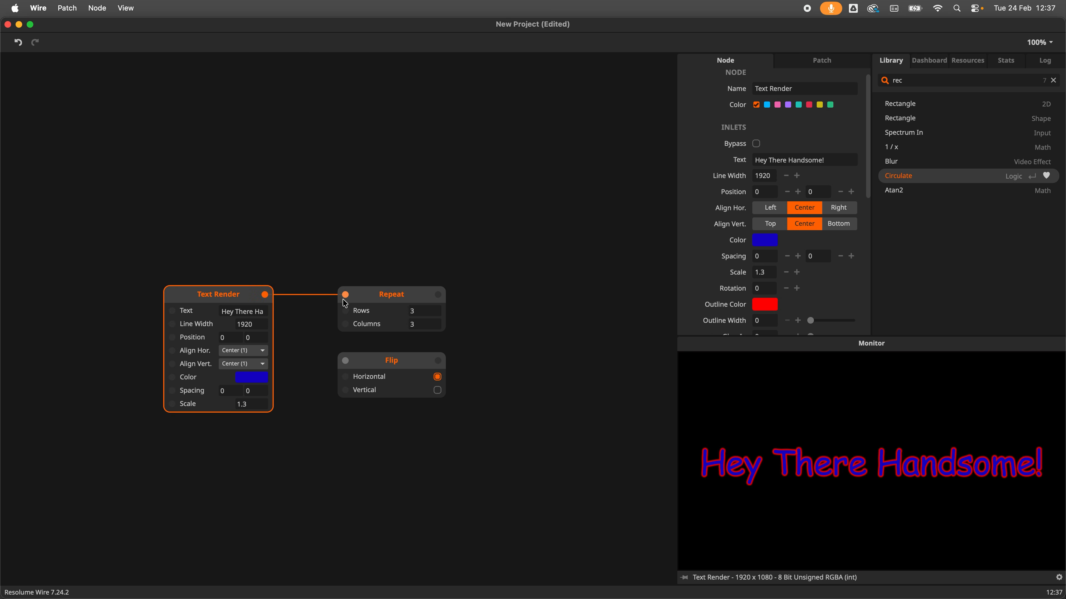
pyautogui.click(381, 301)
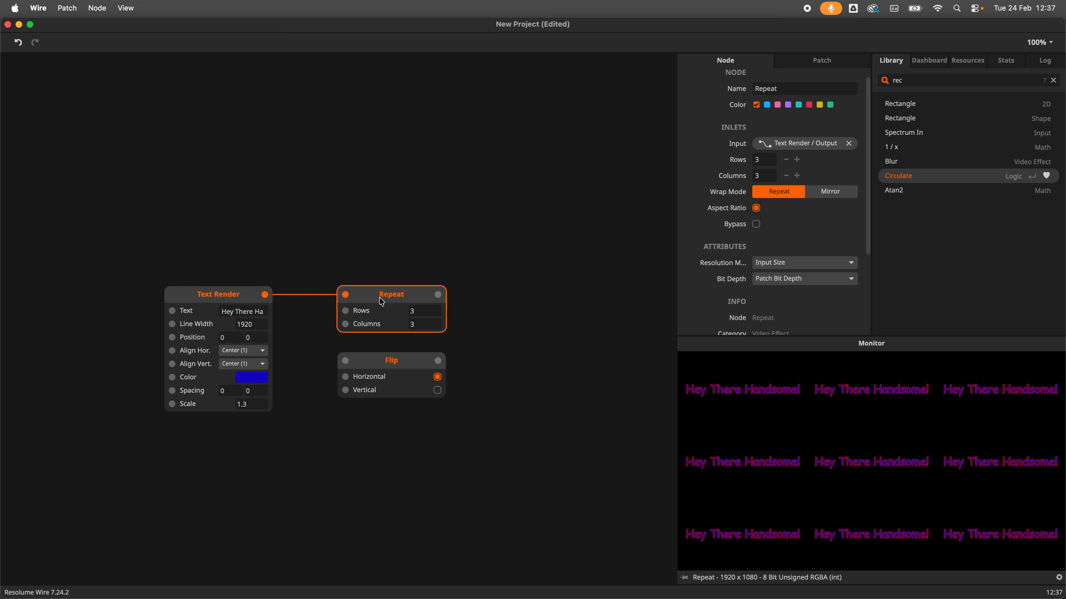
pyautogui.click(320, 260)
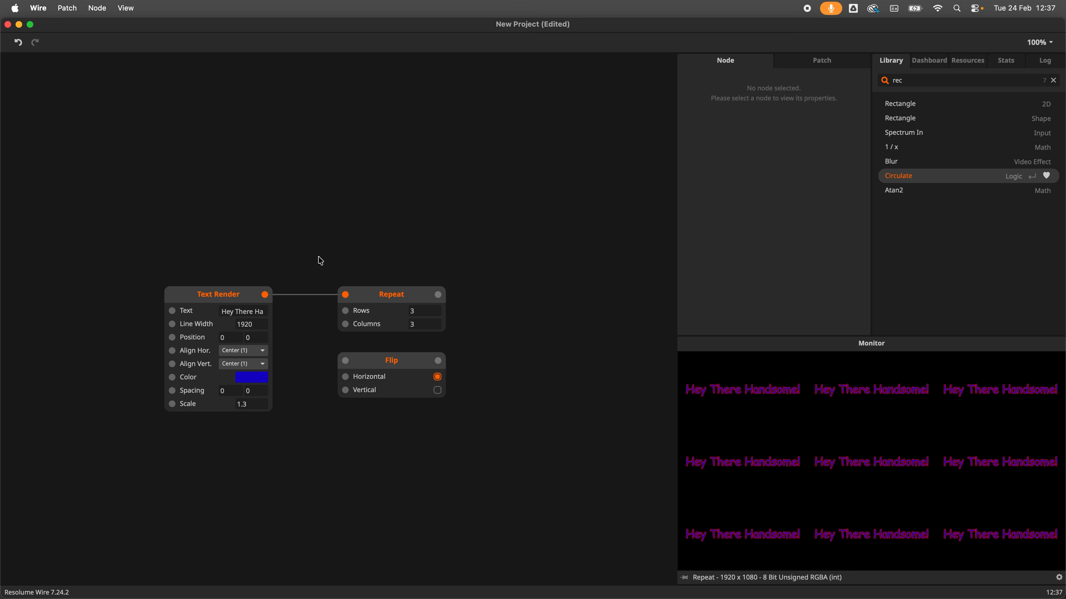
pyautogui.doubleClick(297, 294)
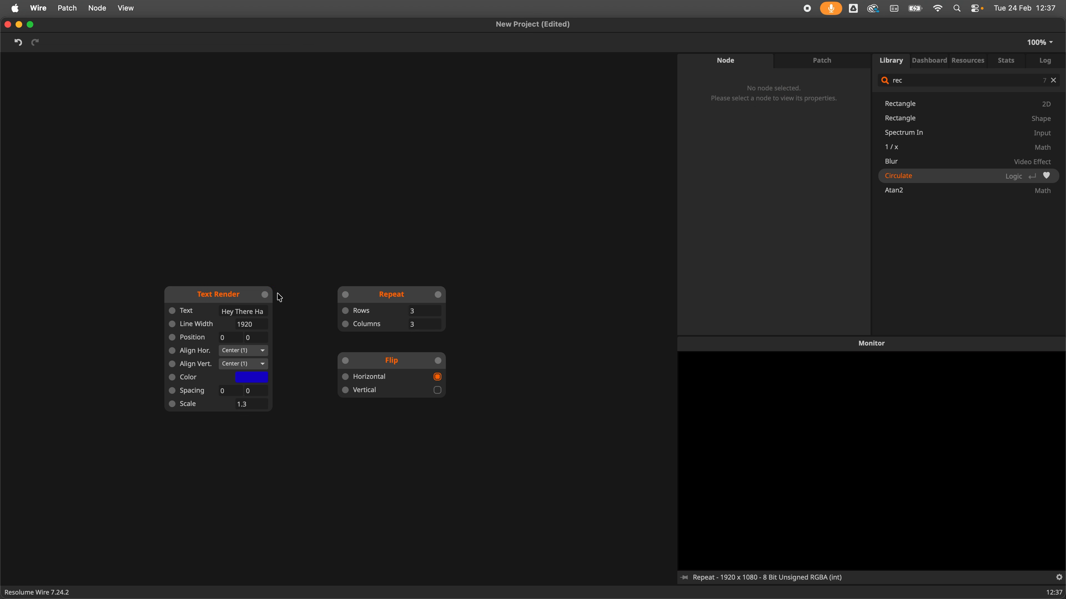
# Step: Connect Text Render's output to both the Flip and Repeat nodes, previewing each one
pyautogui.moveTo(265, 295); pyautogui.dragTo(345, 361)
pyautogui.click(374, 362)
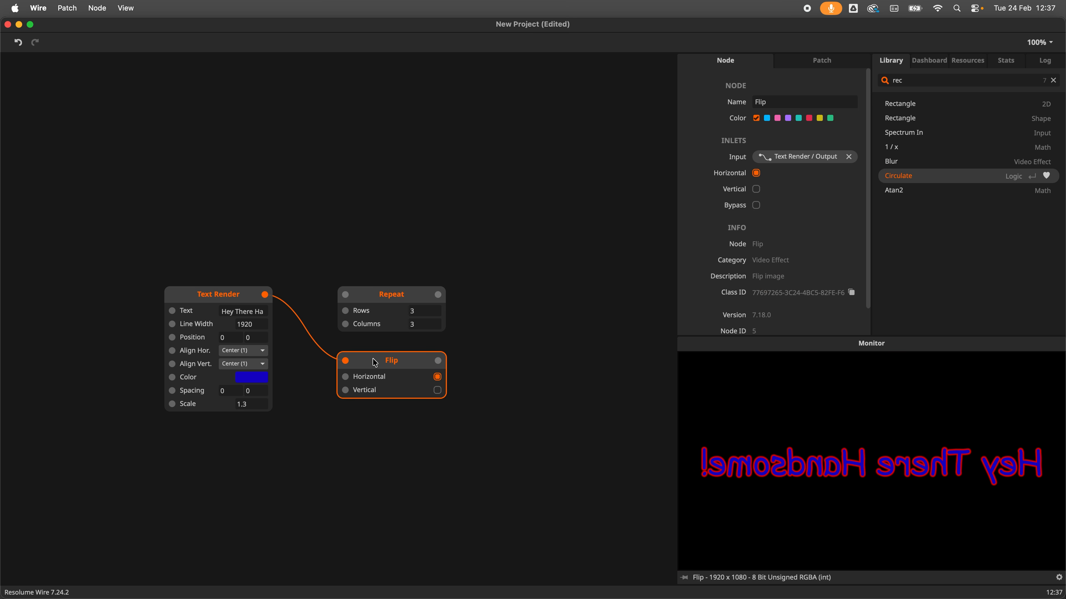
pyautogui.moveTo(264, 295); pyautogui.dragTo(346, 295)
pyautogui.click(375, 300)
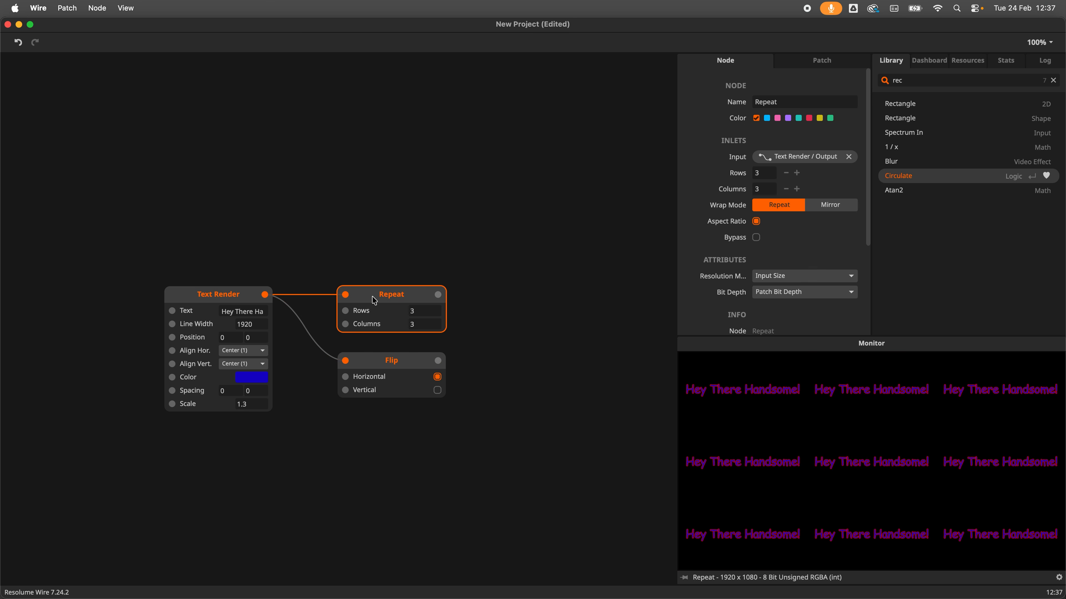
# Step: Preview the Flip node's output and then the Repeat node's output once more
pyautogui.click(394, 356)
pyautogui.click(389, 299)
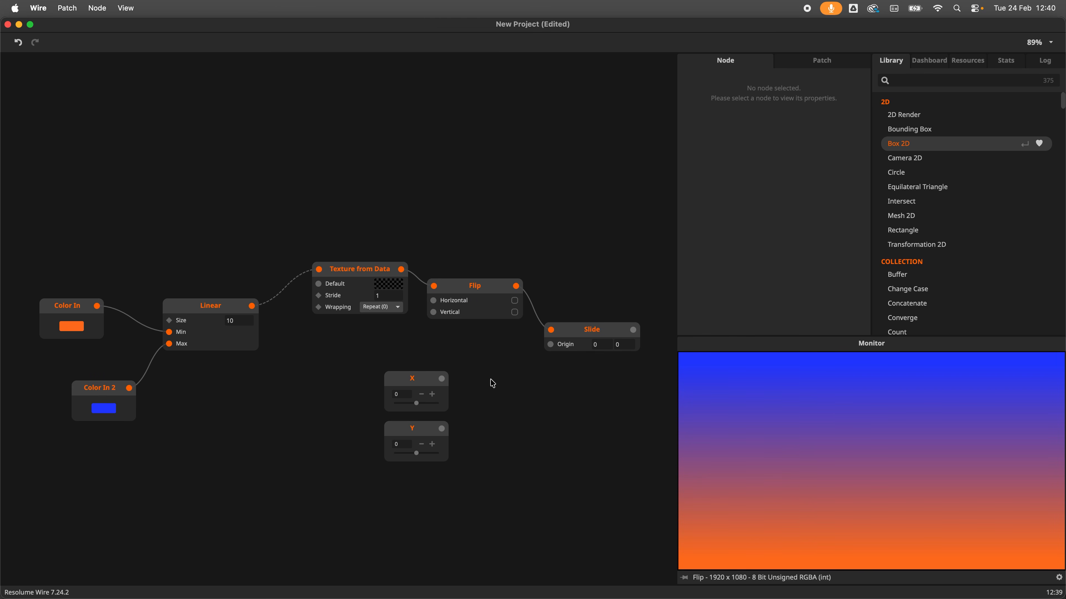
# Step: Select all nodes, auto-arrange the layout, and expose the Flip node's inputs as separate nodes
pyautogui.moveTo(602, 207); pyautogui.dragTo(75, 500)
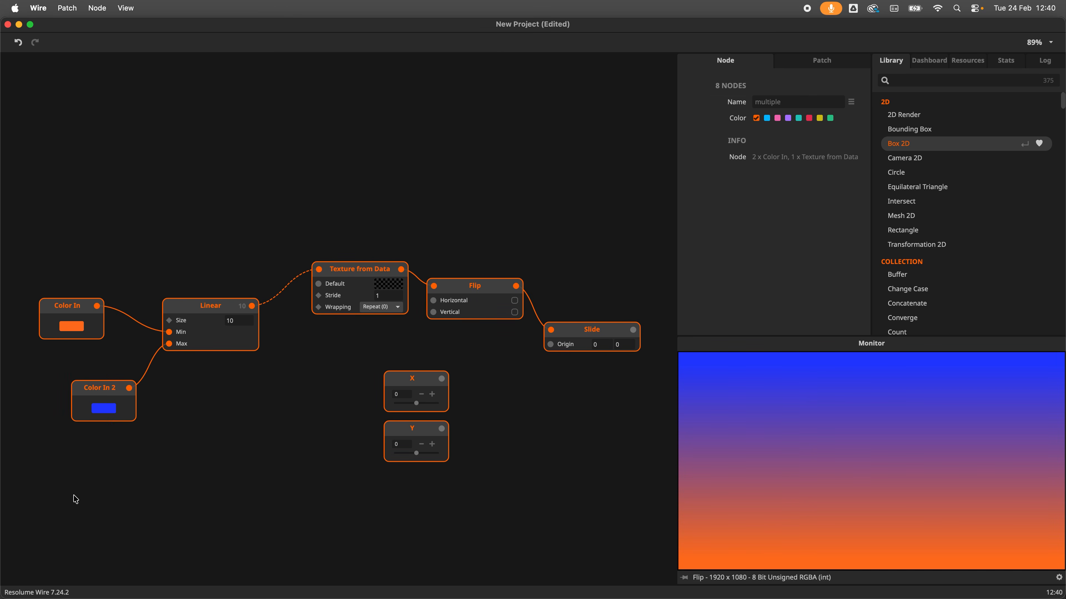
pyautogui.press('super+l')
pyautogui.rightClick(447, 247)
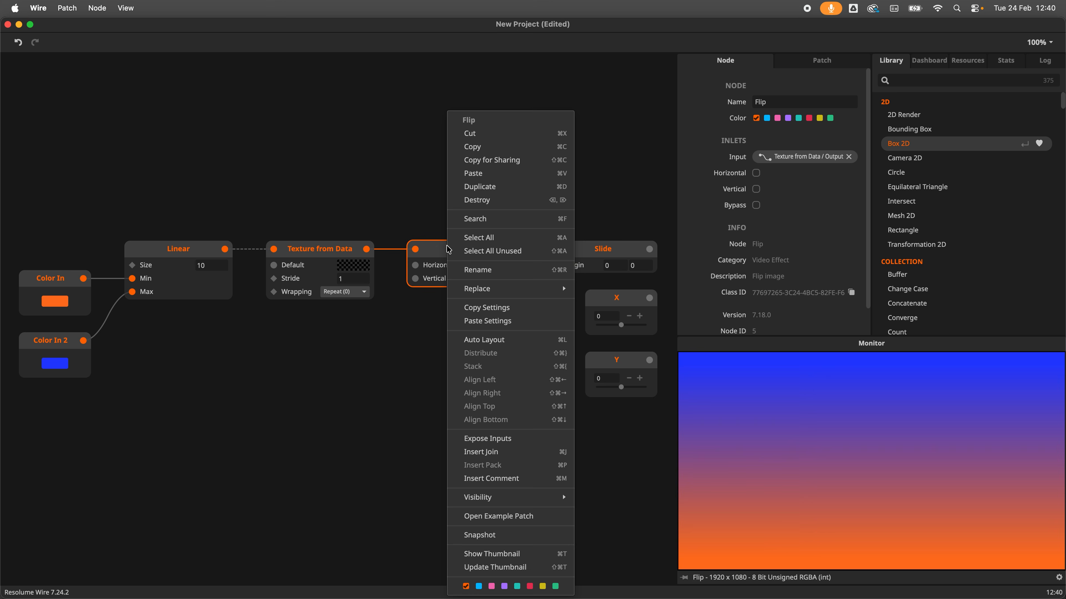
pyautogui.click(497, 439)
# Step: Move the X and Y nodes below the chain and combine them with a Join node
pyautogui.moveTo(540, 427); pyautogui.dragTo(629, 292)
pyautogui.moveTo(623, 298); pyautogui.dragTo(429, 420)
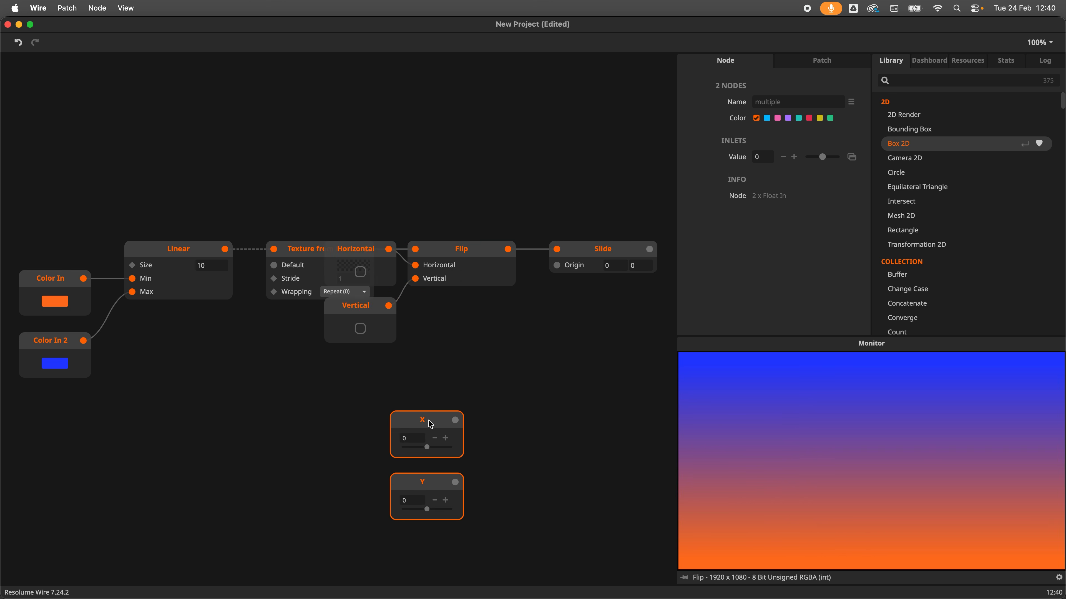
pyautogui.press('super+j')
pyautogui.moveTo(575, 420); pyautogui.dragTo(562, 266)
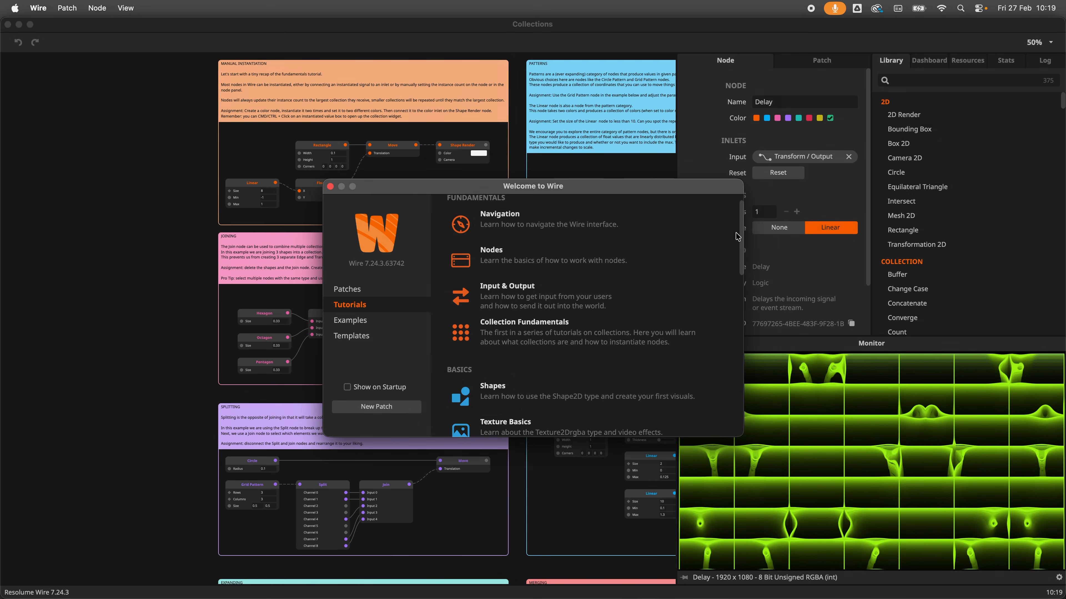
# Step: Open the Collection Fundamentals tutorial and preview the Join, Edge and Move nodes in the Joining example
pyautogui.scroll(-3, 736, 241)
pyautogui.moveTo(734, 245); pyautogui.dragTo(733, 316)
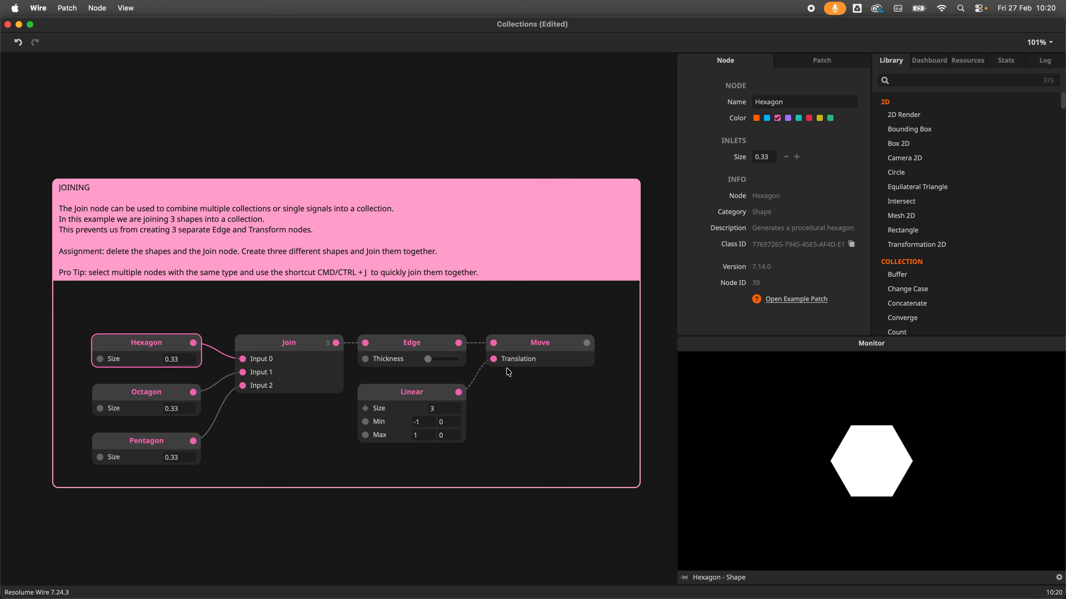
pyautogui.click(313, 354)
pyautogui.click(423, 347)
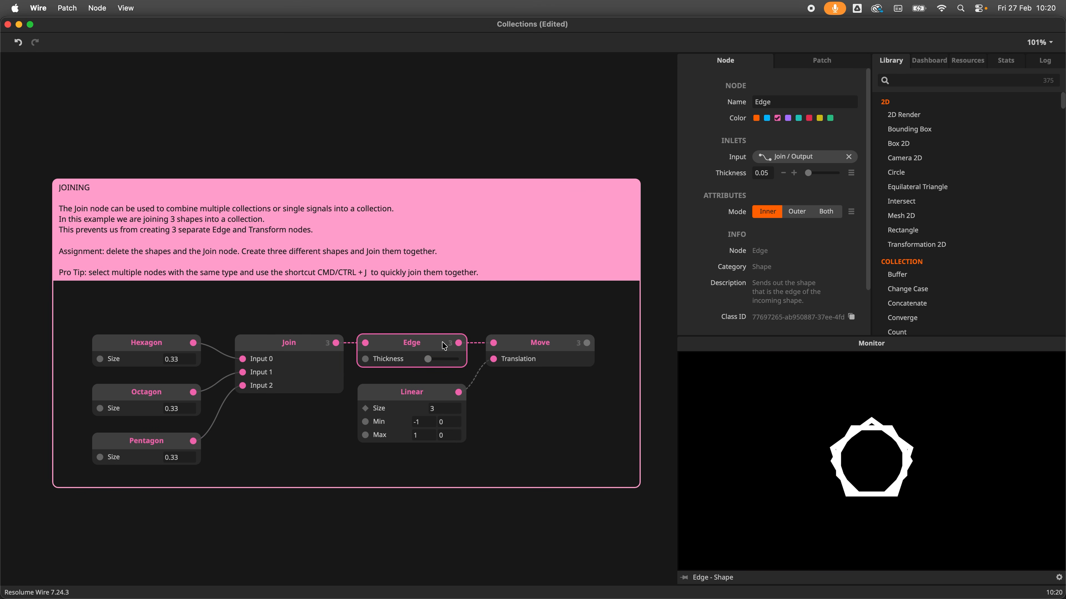
pyautogui.click(532, 348)
# Step: Select the Linear node and open its example patch from the node properties
pyautogui.click(441, 416)
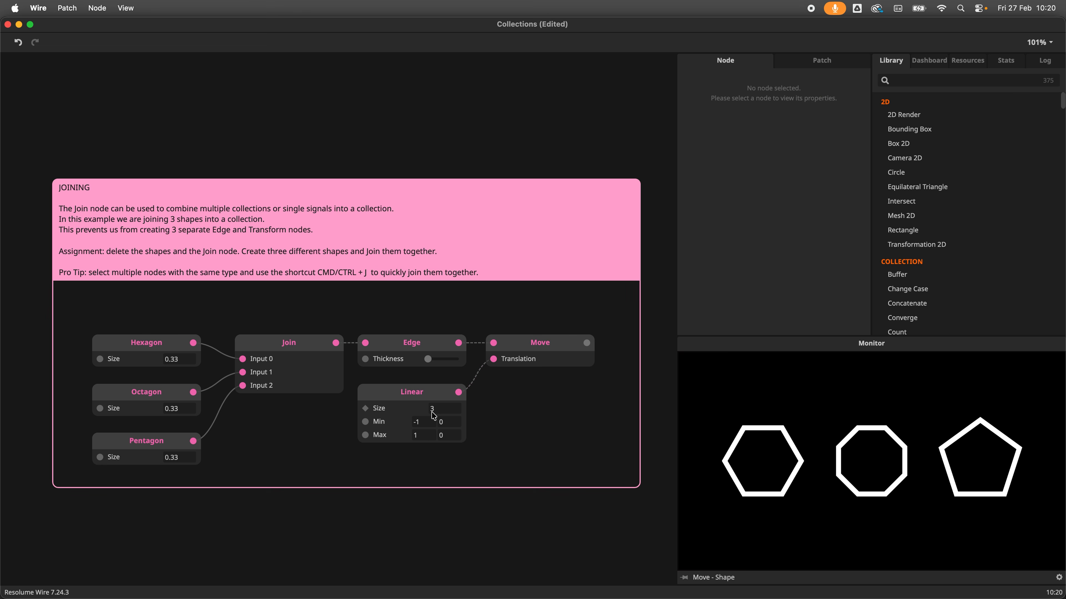
pyautogui.click(414, 401)
pyautogui.scroll(-3, 720, 265)
pyautogui.click(788, 318)
pyautogui.click(493, 346)
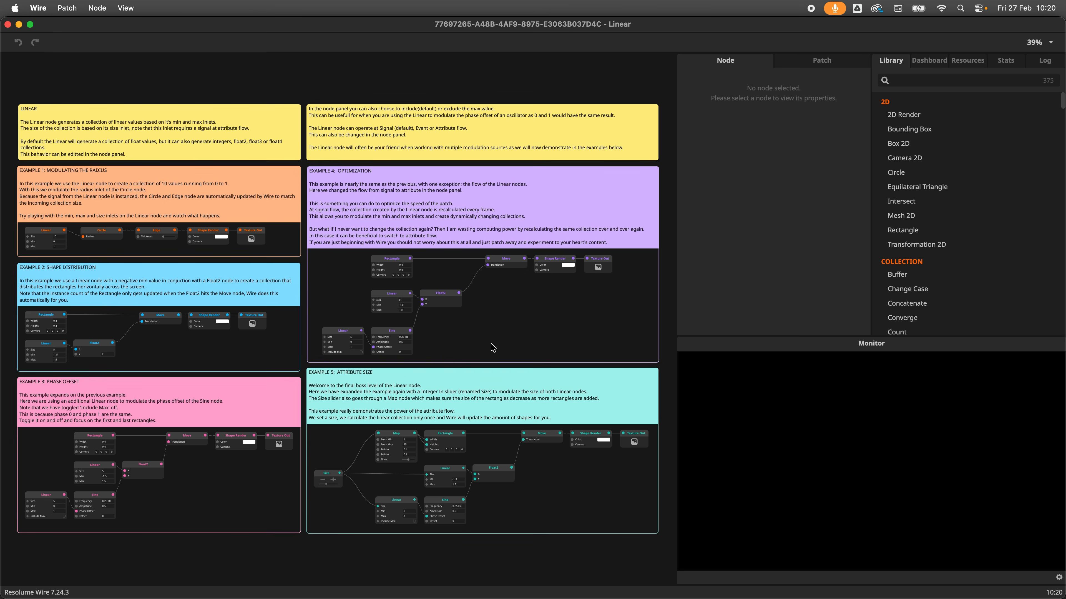